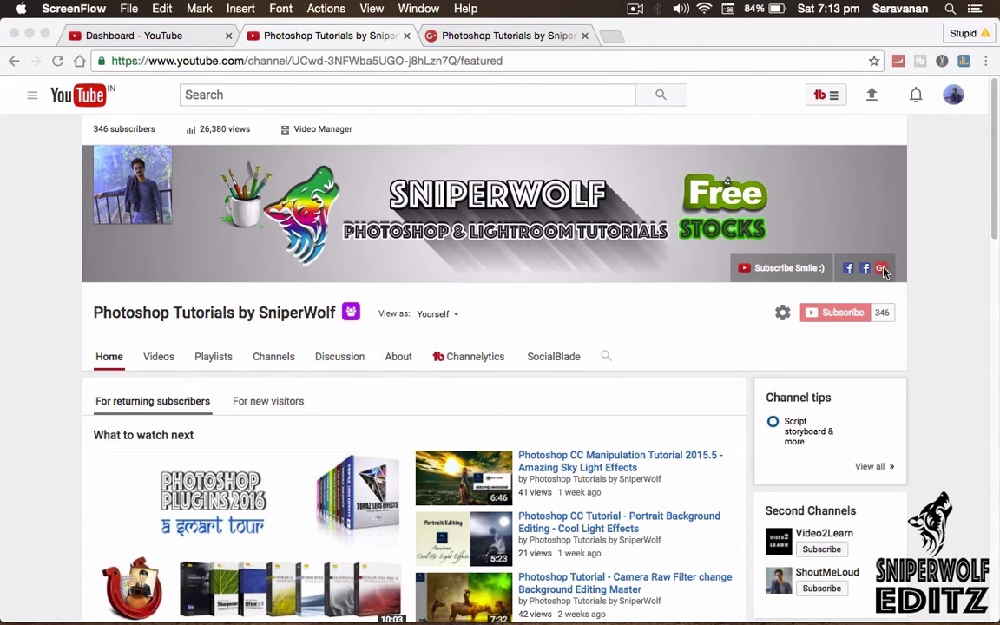
- Go to the channel's Google+ profile and open the PHOTOSHOP STOCK IMAGES collection card
{"action": "left_click", "coordinate": [499, 36]}
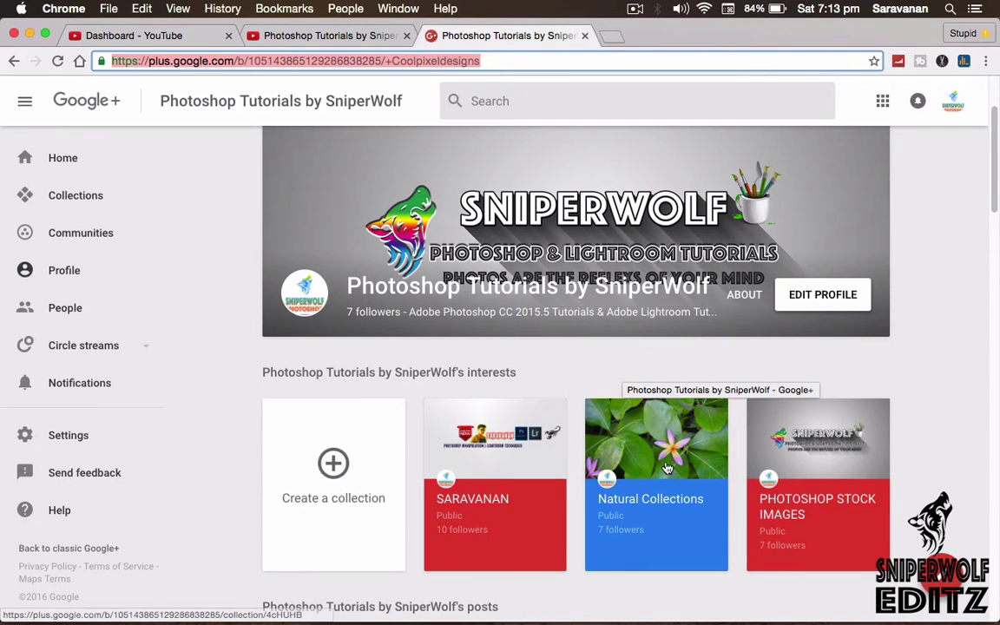
{"action": "scroll", "coordinate": [625, 373], "scroll_direction": "down", "scroll_amount": 3}
{"action": "scroll", "coordinate": [850, 352], "scroll_direction": "down", "scroll_amount": 2}
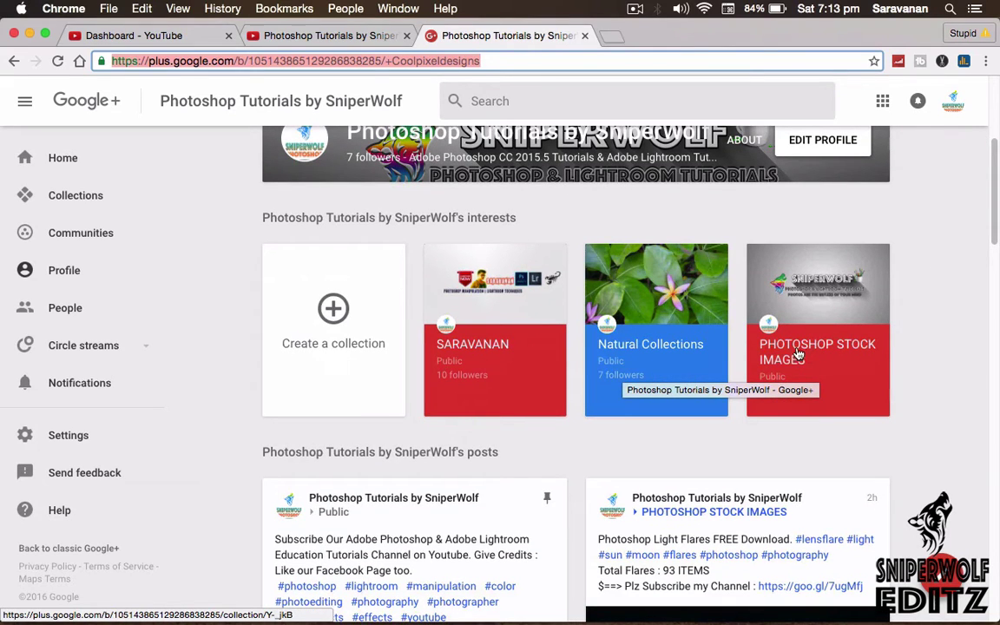
{"action": "left_click", "coordinate": [806, 354]}
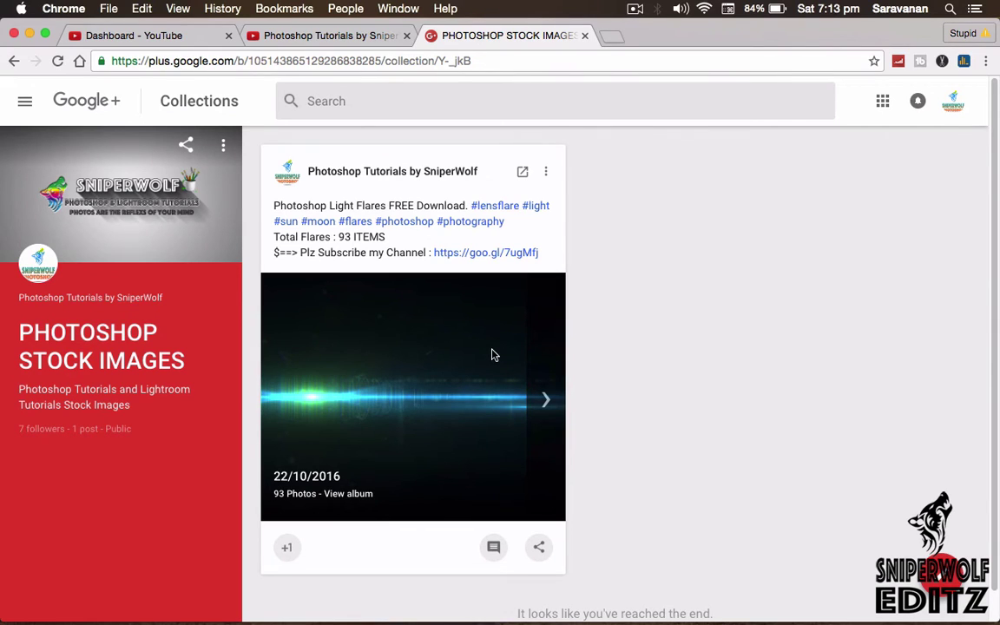
- Open the Light Flares post's album of 93 flare photos from 22 Oct 2016
{"action": "left_click", "coordinate": [362, 494]}
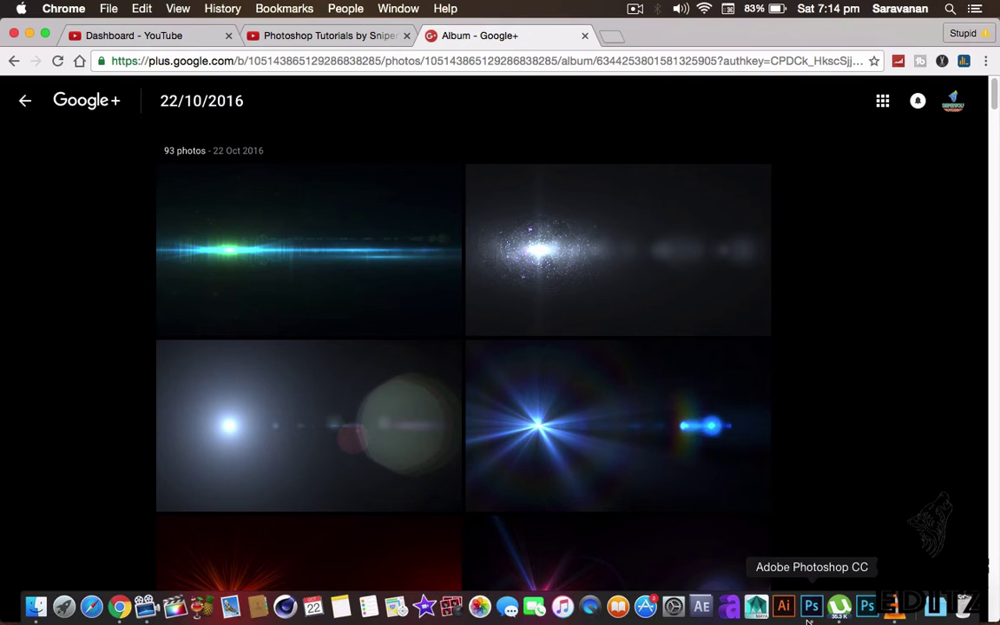
- Create a 1366 × 768 px, 300 ppi document, Untitled-1, with its Background filled black
{"action": "left_click", "coordinate": [811, 608]}
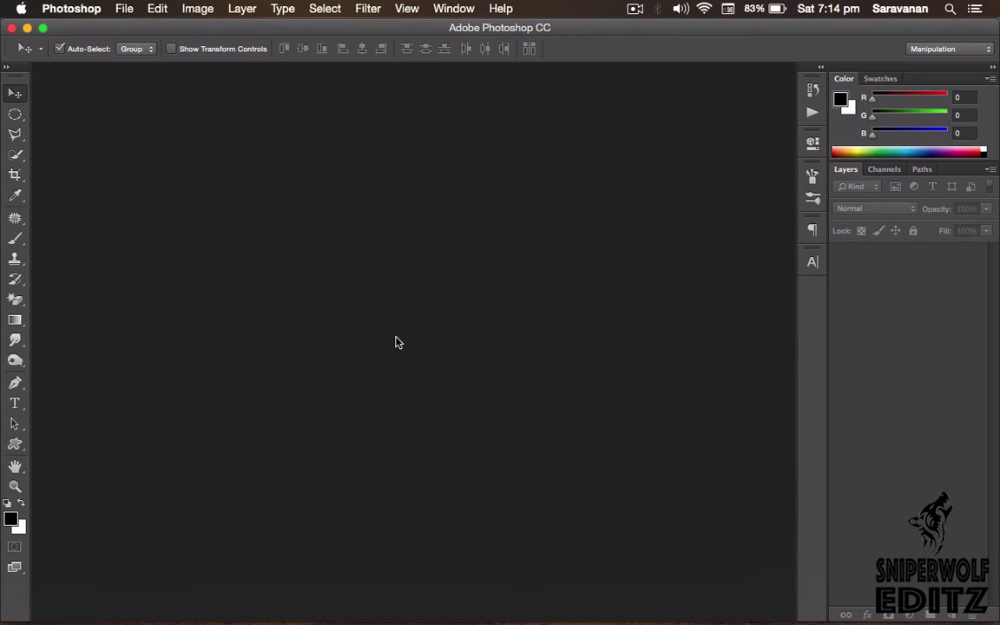
{"action": "key", "text": "super+n"}
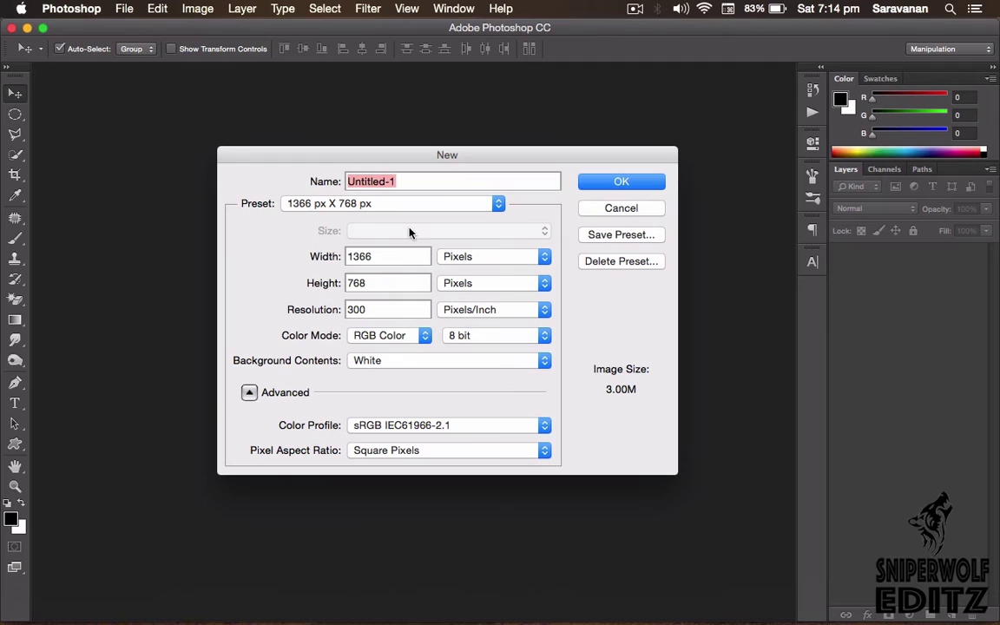
{"action": "left_click", "coordinate": [597, 185]}
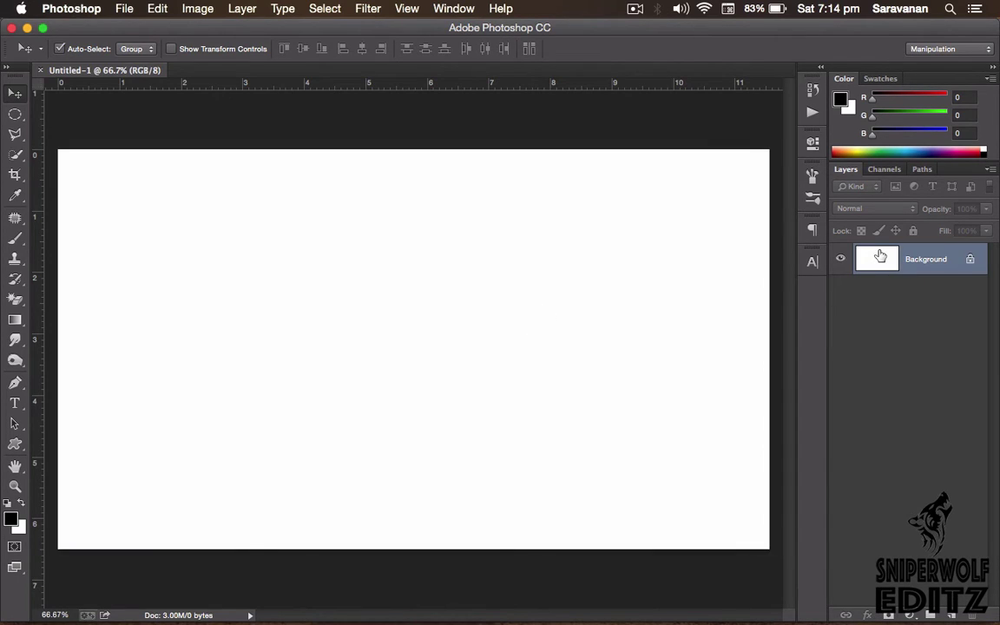
{"action": "key", "text": "alt+BackSpace"}
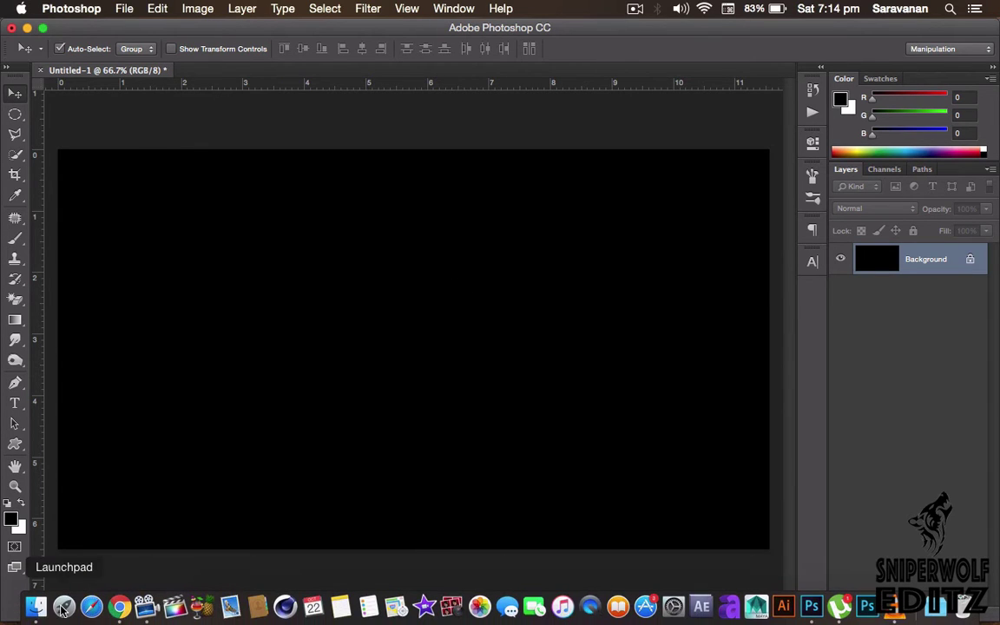
- Open Desktop > Stock Images > Flares Pack PNG in Finder, then bring Photoshop back in front
{"action": "left_click", "coordinate": [35, 602]}
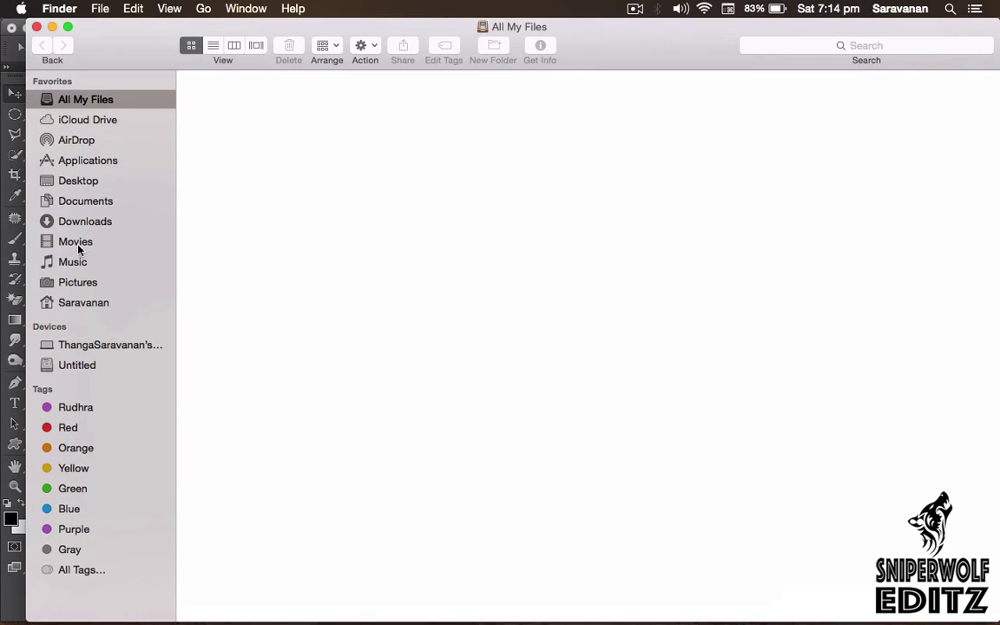
{"action": "left_click", "coordinate": [78, 181]}
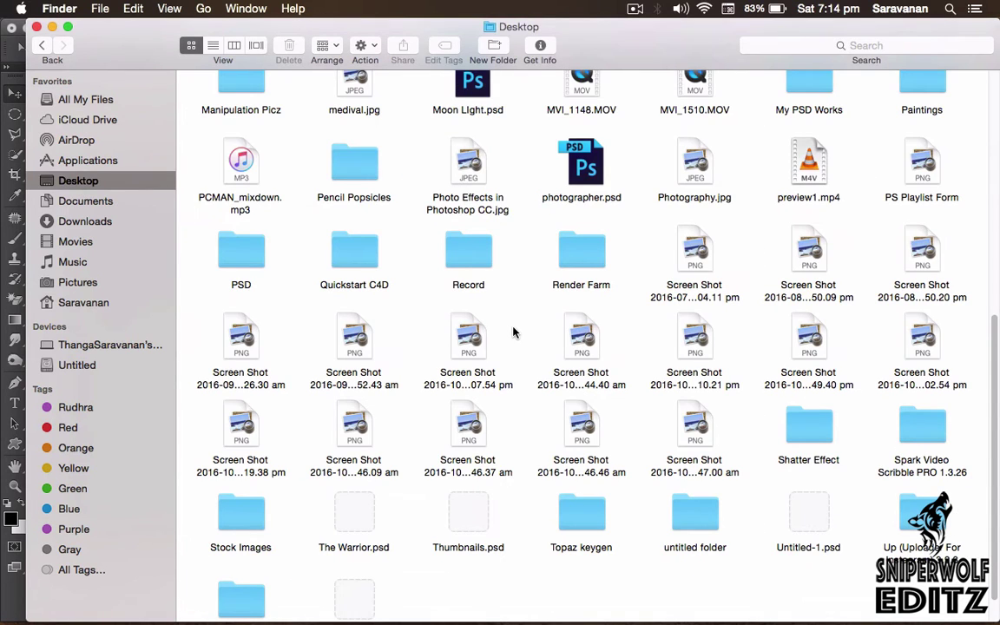
{"action": "double_click", "coordinate": [241, 512]}
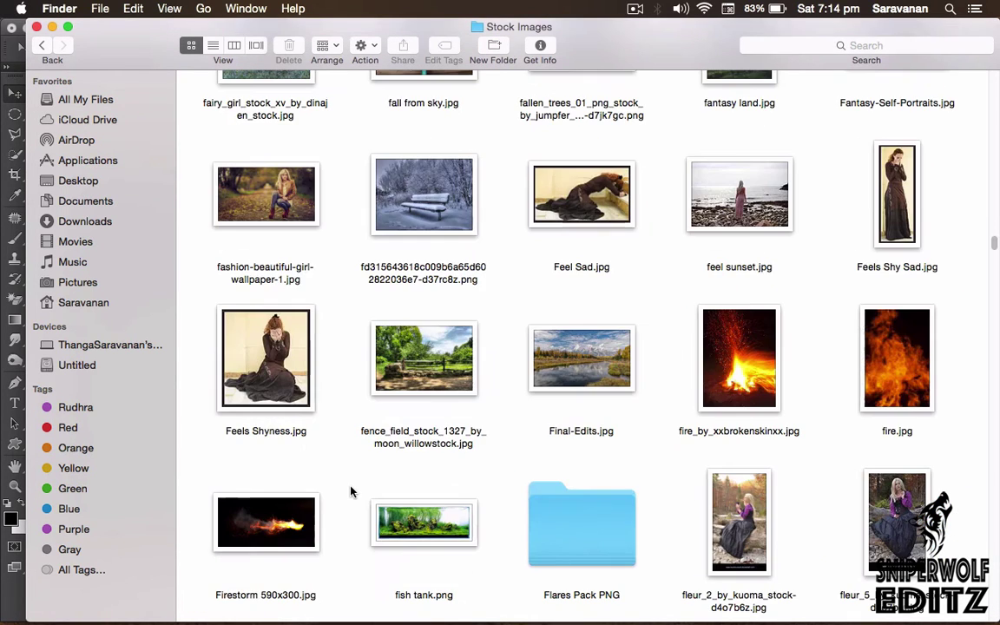
{"action": "type", "text": "fl"}
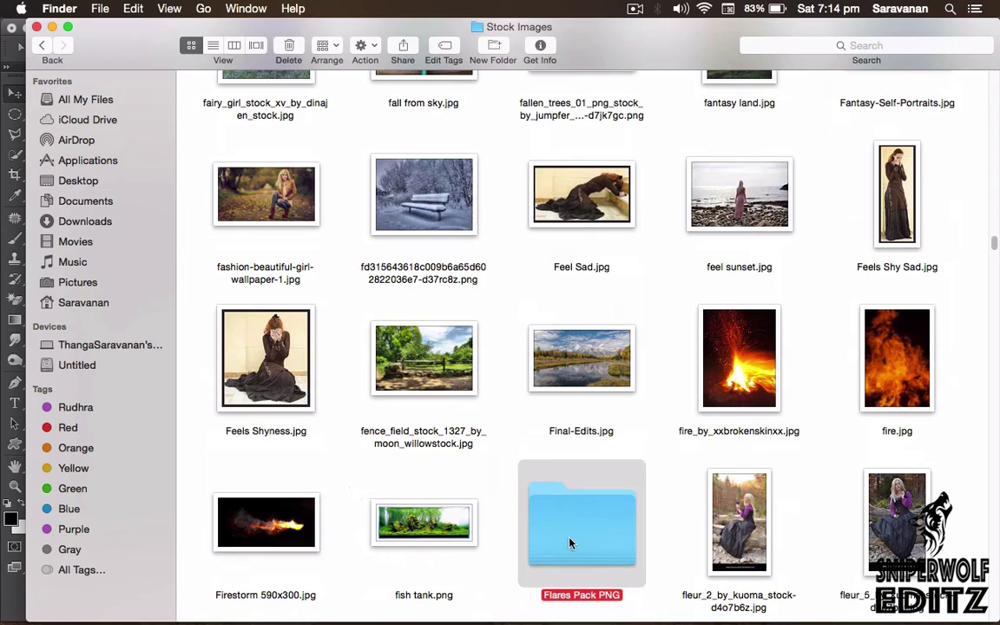
{"action": "double_click", "coordinate": [570, 543]}
{"action": "left_click_drag", "start_coordinate": [996, 264], "coordinate": [495, 271]}
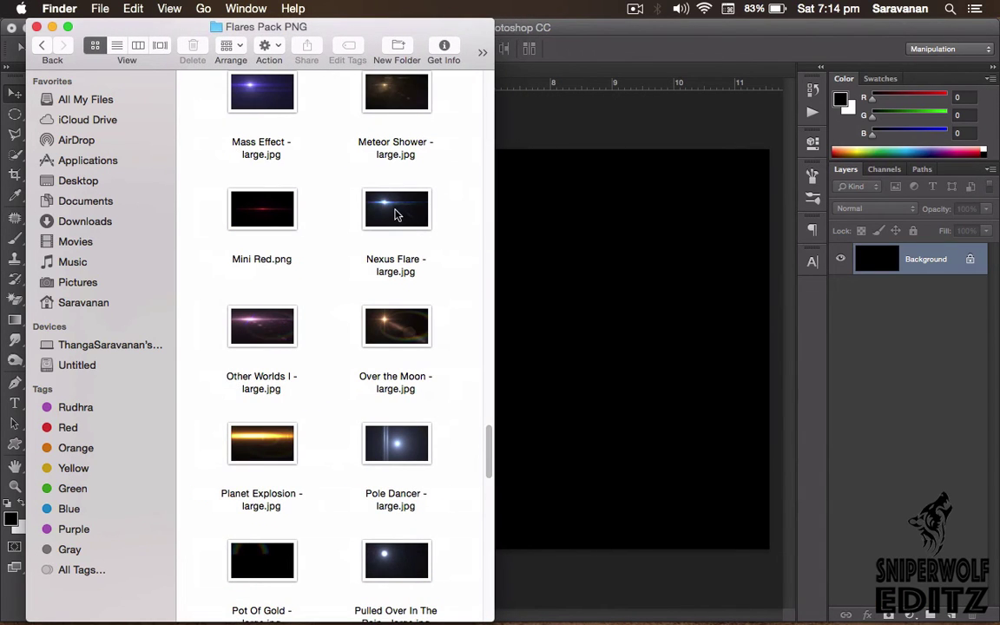
{"action": "left_click", "coordinate": [517, 264]}
- Add white LIGHT text in 80 pt Phosphate Inline and move it to the canvas centre
{"action": "key", "text": "t"}
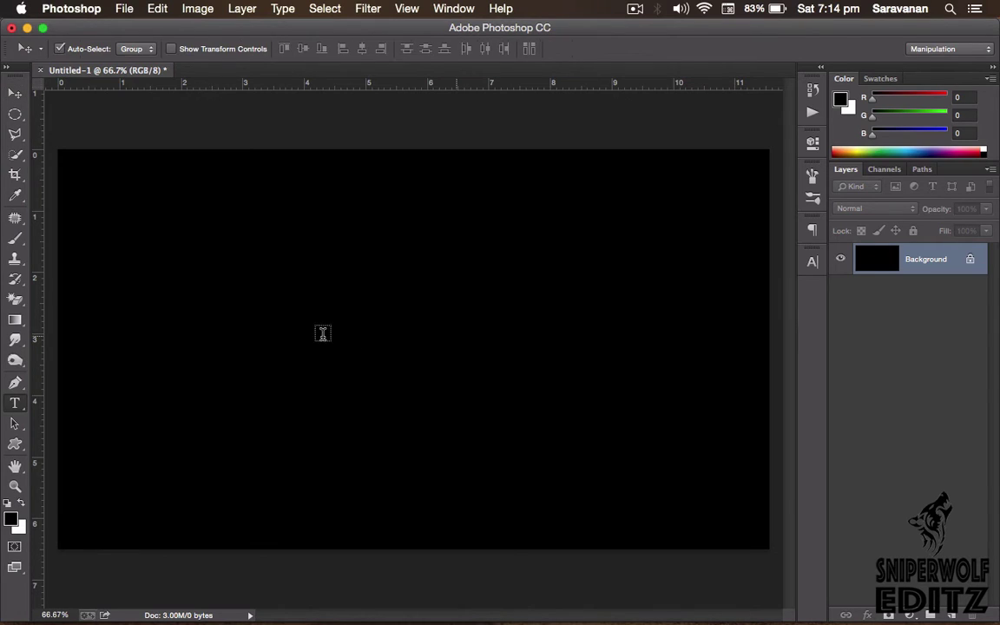
{"action": "left_click", "coordinate": [270, 339]}
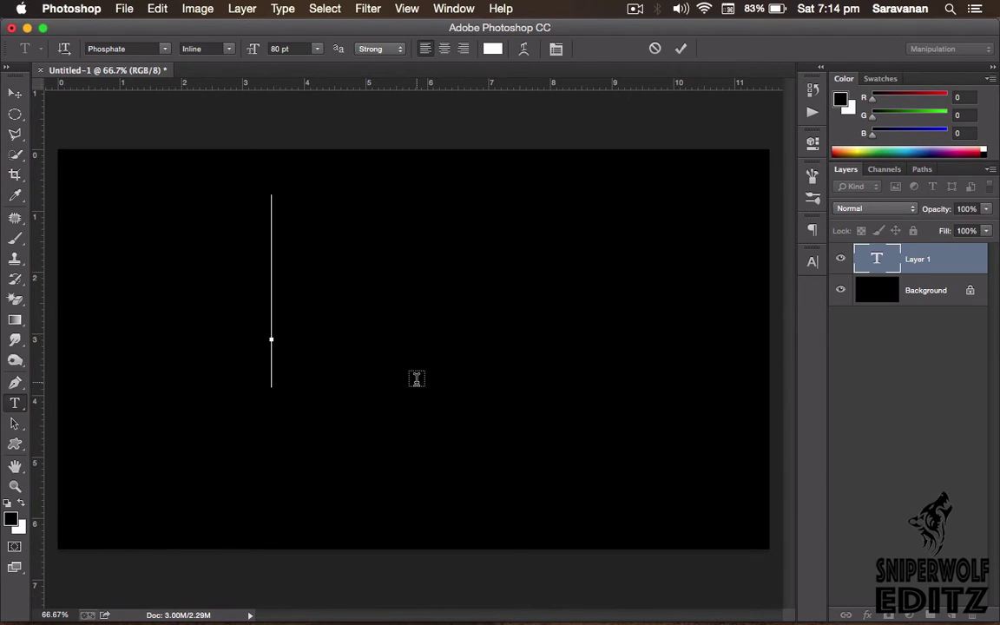
{"action": "type", "text": "LIGHT"}
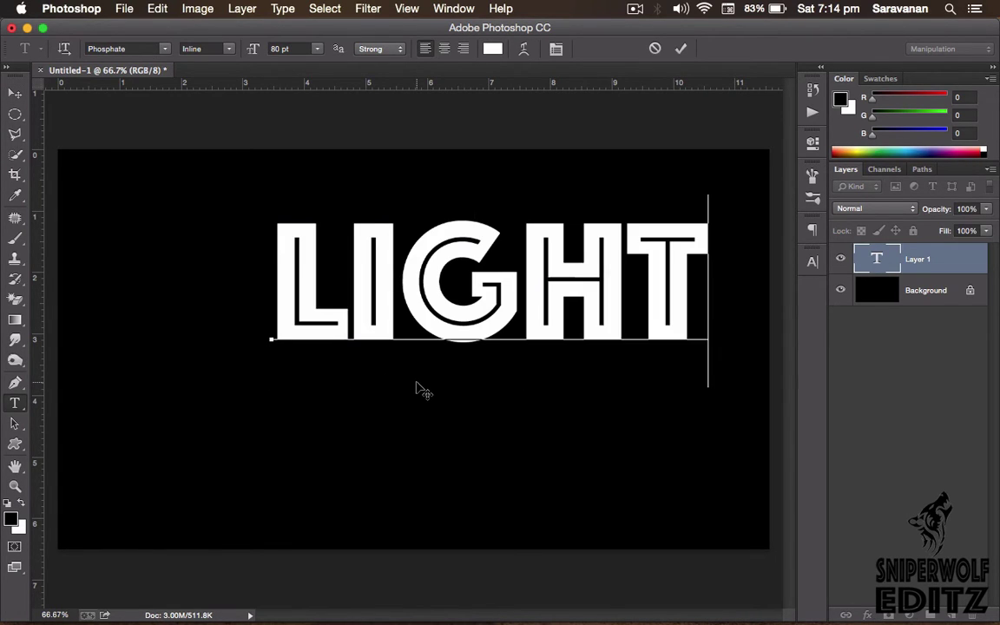
{"action": "left_click", "coordinate": [14, 93]}
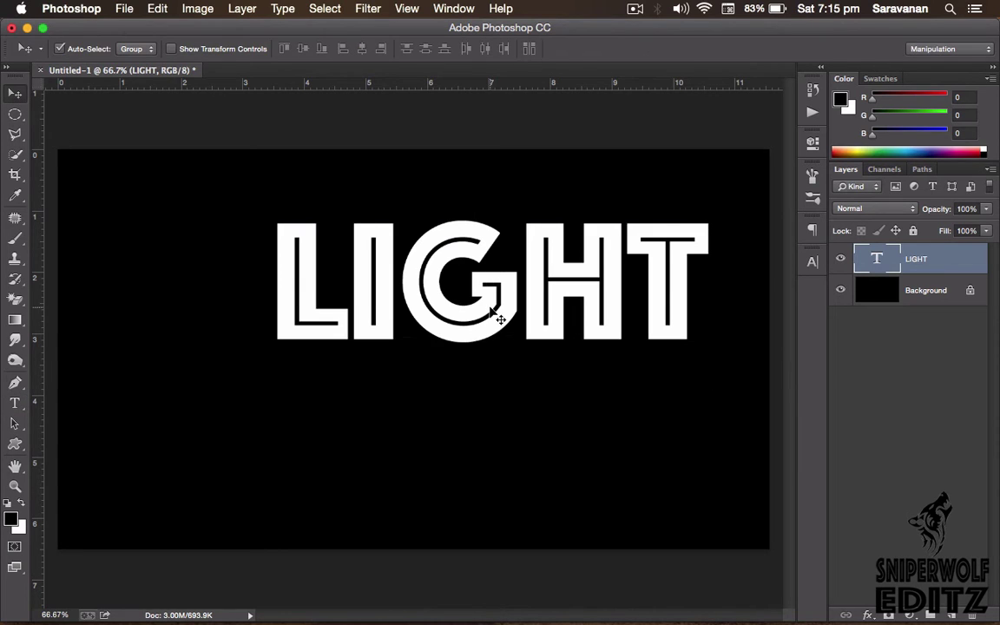
{"action": "left_click_drag", "start_coordinate": [493, 313], "coordinate": [443, 374]}
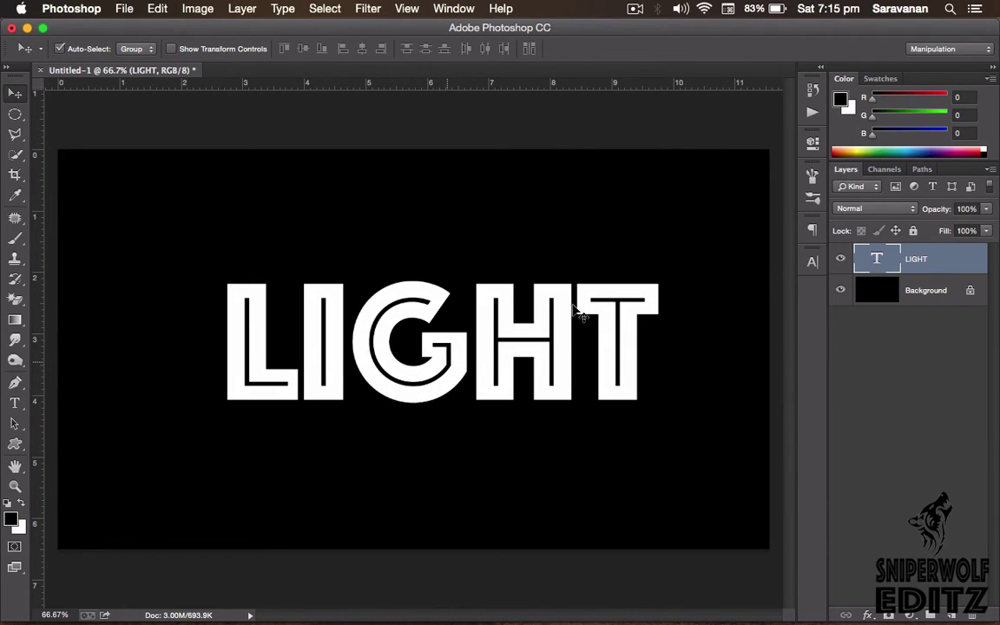
{"action": "left_click", "coordinate": [812, 262]}
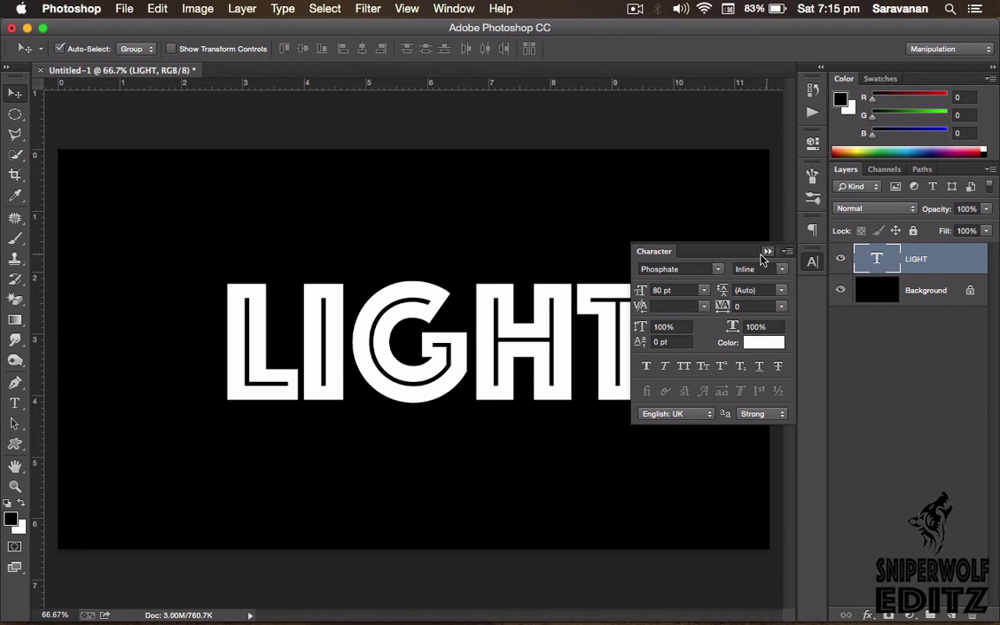
{"action": "left_click", "coordinate": [767, 252]}
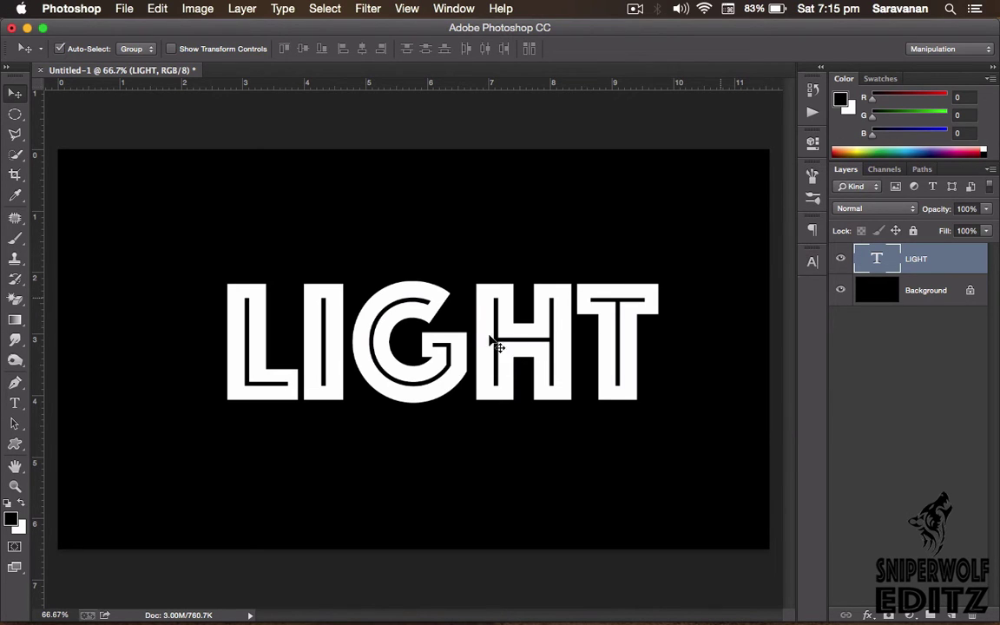
- Nudge LIGHT slightly left and place the Mass Effect flare as a Screen-mode layer
{"action": "mouse_move", "coordinate": [494, 354]}
{"action": "left_mouse_down"}
{"action": "mouse_move", "coordinate": [441, 354]}
{"action": "mouse_move", "coordinate": [476, 352]}
{"action": "left_mouse_up"}
{"action": "key", "text": "super+Tab"}
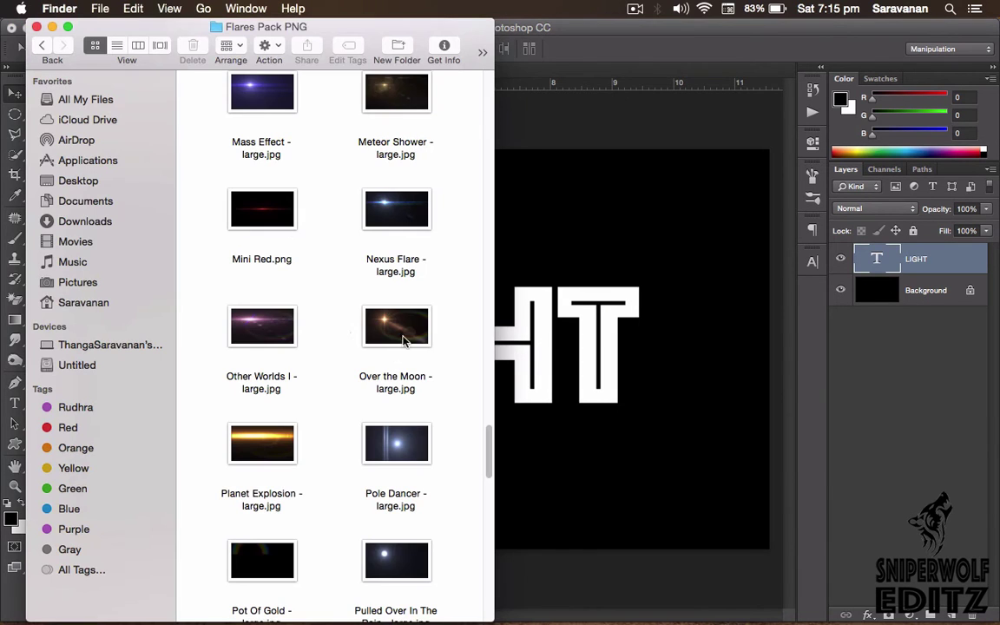
{"action": "left_click_drag", "start_coordinate": [254, 93], "coordinate": [524, 301]}
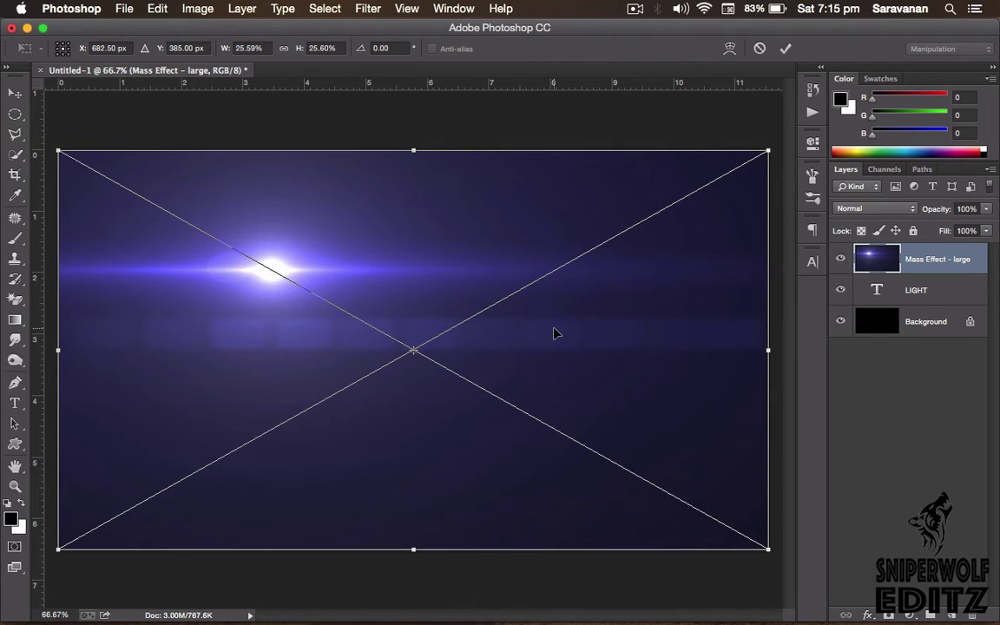
{"action": "key", "text": "Return"}
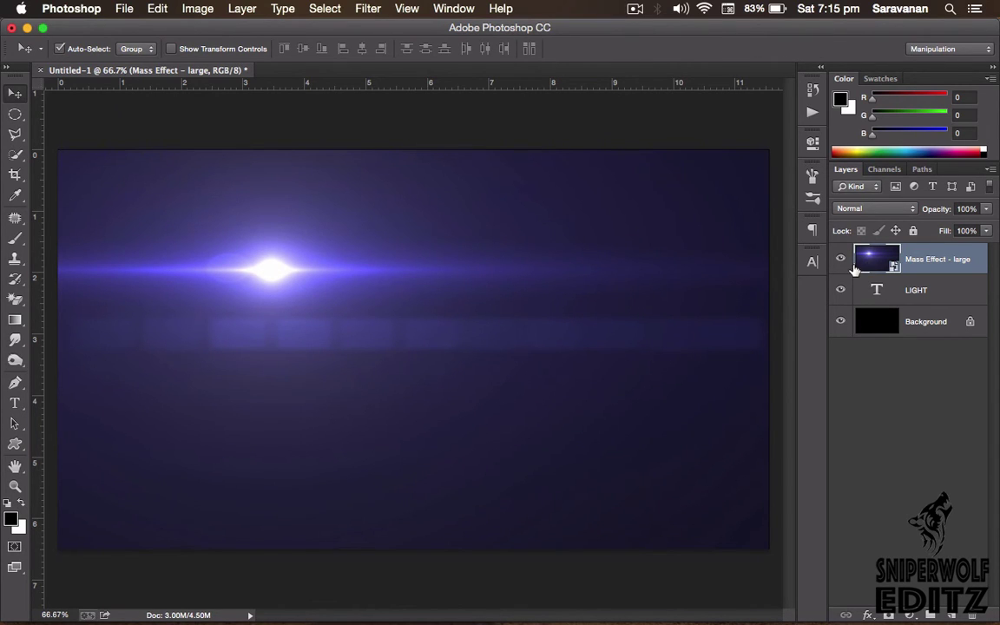
{"action": "left_click", "coordinate": [878, 211]}
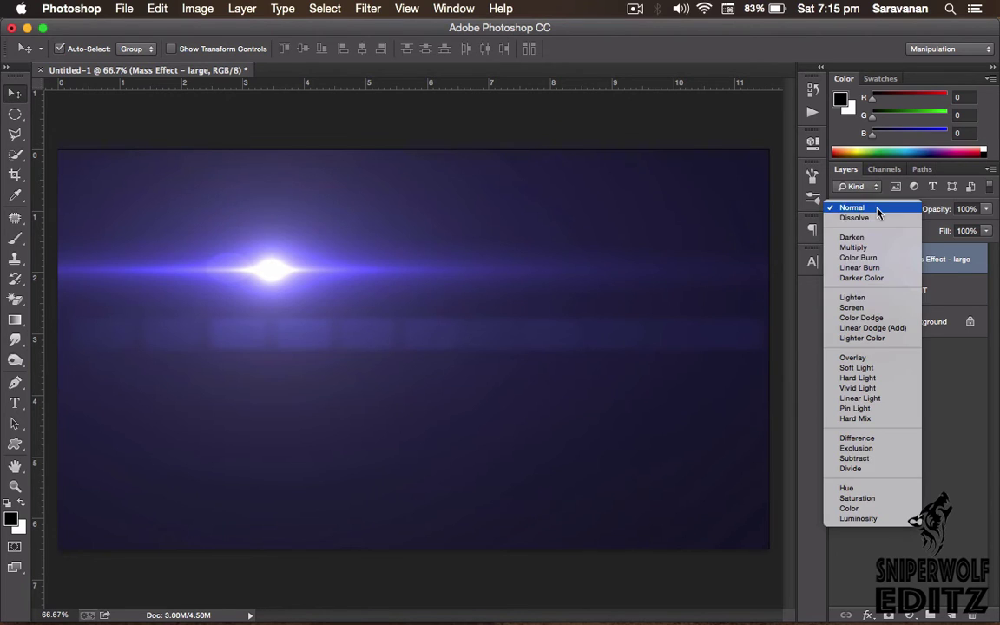
{"action": "left_click", "coordinate": [878, 309]}
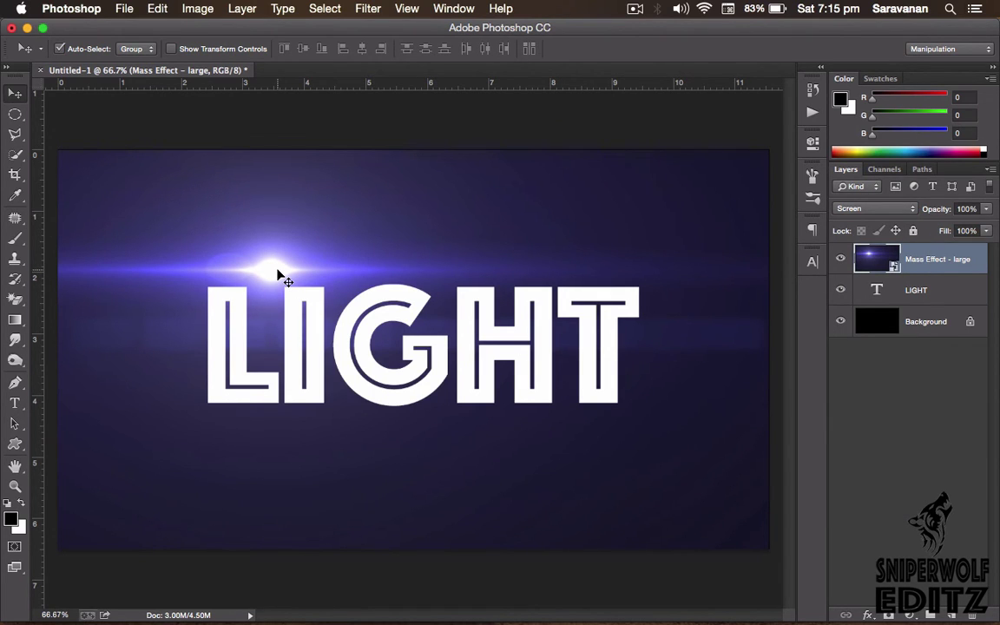
- Enlarge the Mass Effect flare to about 32% and shift it right and slightly down
{"action": "mouse_move", "coordinate": [277, 272]}
{"action": "left_mouse_down"}
{"action": "mouse_move", "coordinate": [308, 269]}
{"action": "mouse_move", "coordinate": [277, 270]}
{"action": "left_mouse_up"}
{"action": "key", "text": "ctrl+t"}
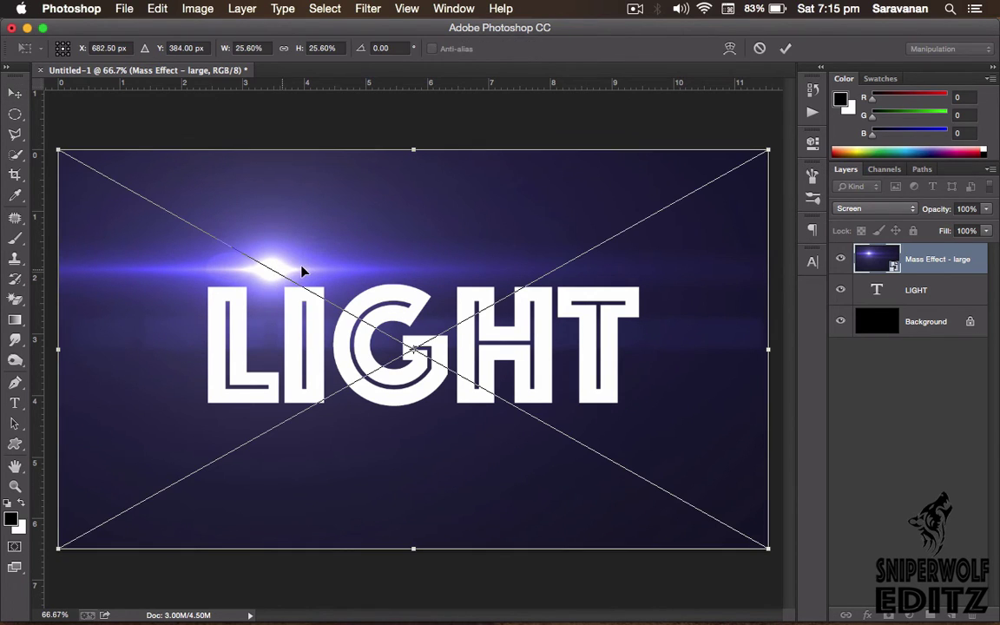
{"action": "left_click_drag", "start_coordinate": [768, 149], "coordinate": [868, 107]}
{"action": "left_click_drag", "start_coordinate": [419, 249], "coordinate": [494, 259]}
{"action": "key", "text": "Return"}
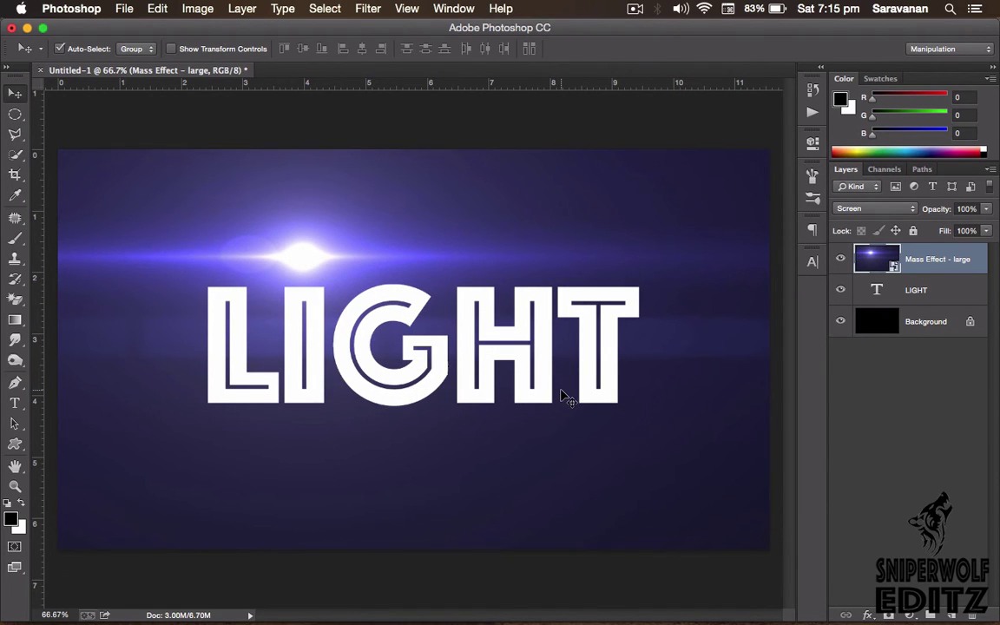
{"action": "key", "text": "super+Tab"}
{"action": "scroll", "coordinate": [321, 286], "scroll_direction": "up", "scroll_amount": 10}
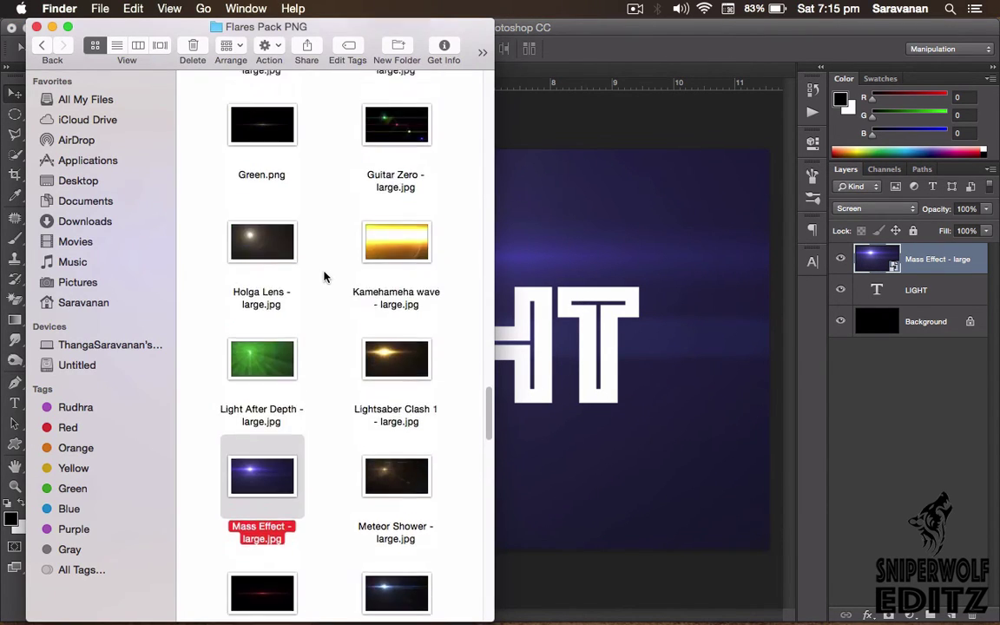
{"action": "scroll", "coordinate": [317, 294], "scroll_direction": "up", "scroll_amount": 15}
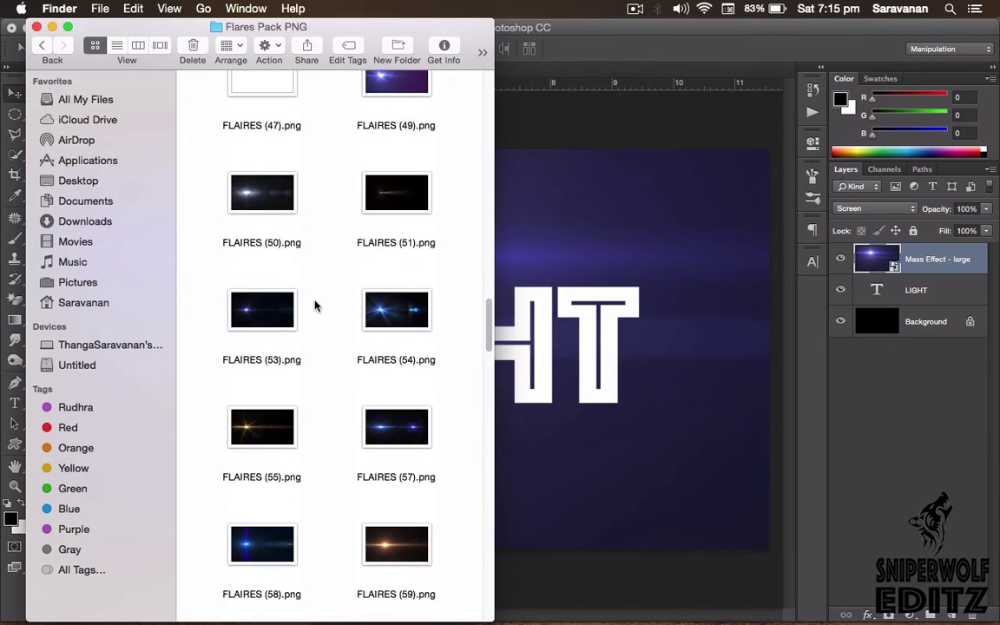
- Find FLAIRES (62).png in the flares folder and drag it onto the Photoshop canvas
{"action": "scroll", "coordinate": [315, 305], "scroll_direction": "up", "scroll_amount": 10}
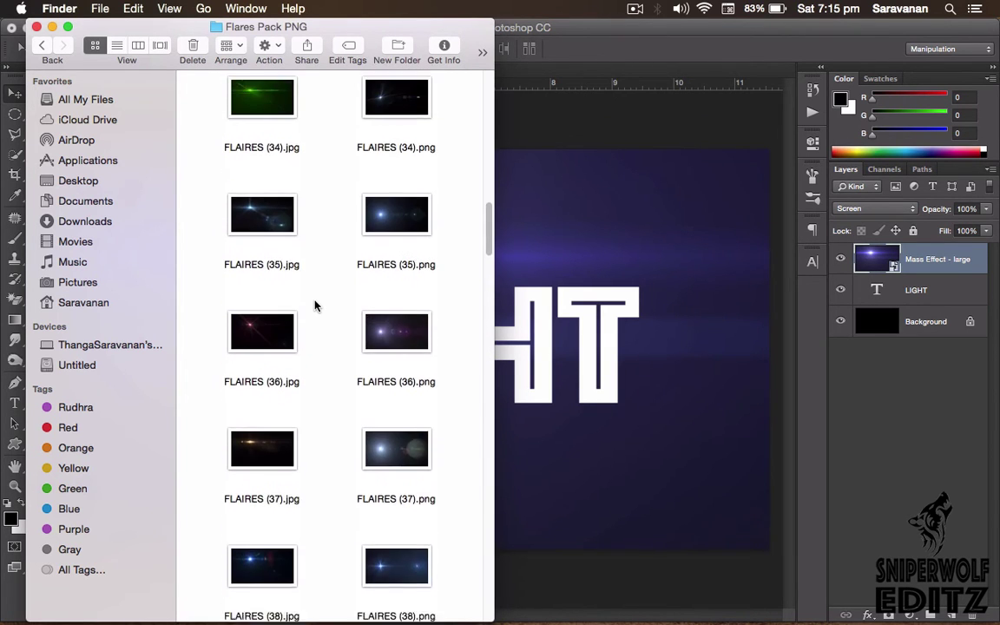
{"action": "scroll", "coordinate": [315, 304], "scroll_direction": "up", "scroll_amount": 10}
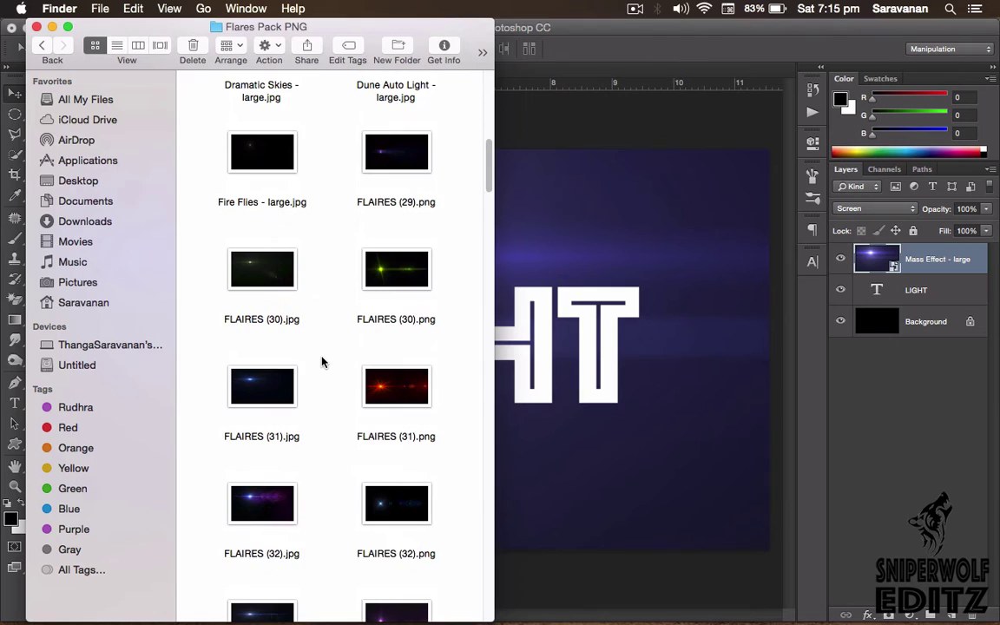
{"action": "scroll", "coordinate": [321, 362], "scroll_direction": "up", "scroll_amount": 10}
{"action": "scroll", "coordinate": [321, 362], "scroll_direction": "down", "scroll_amount": 5}
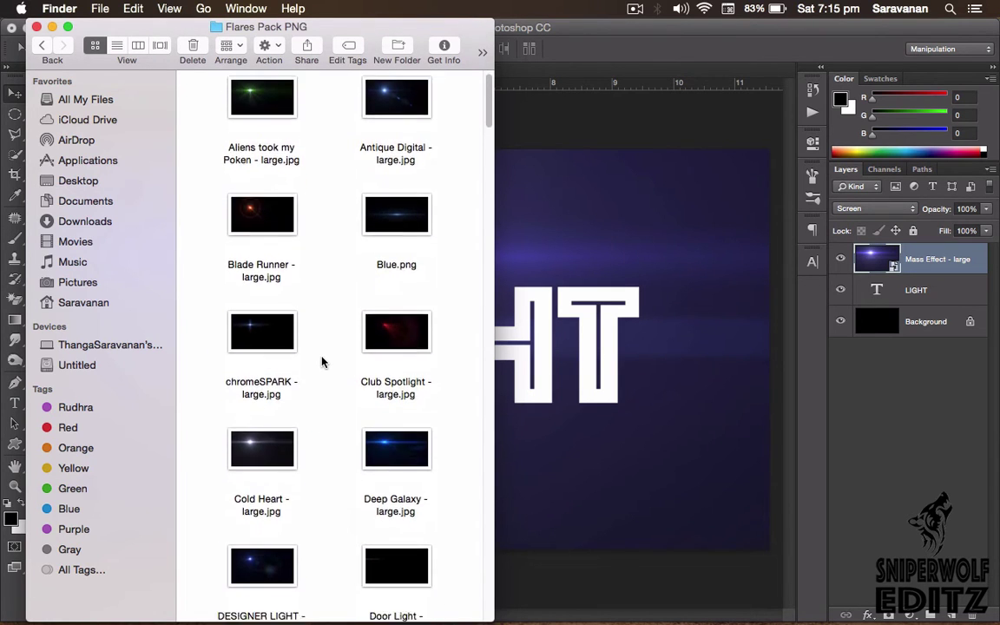
{"action": "scroll", "coordinate": [321, 362], "scroll_direction": "down", "scroll_amount": 10}
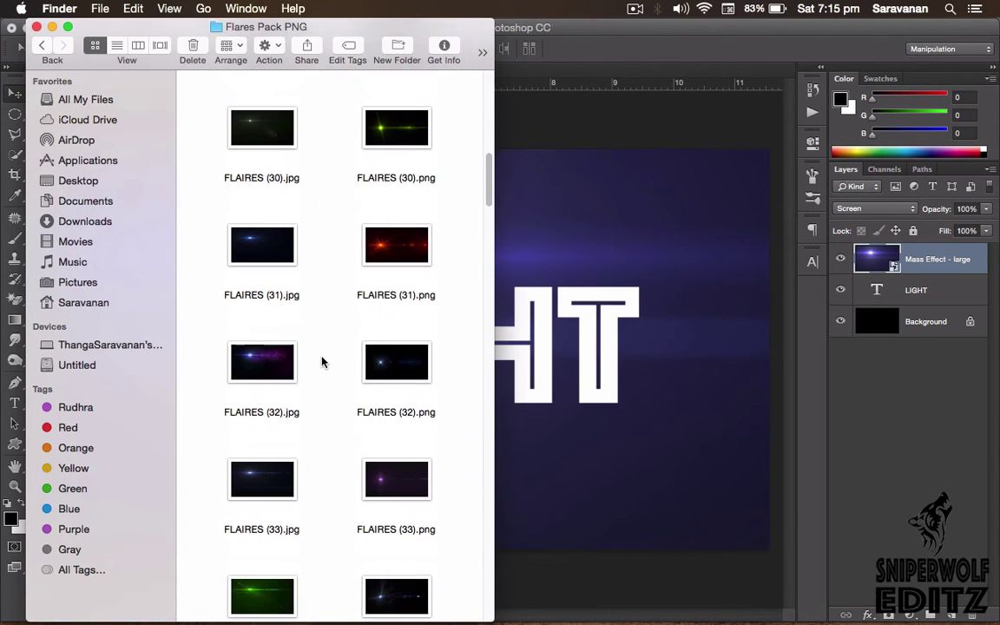
{"action": "scroll", "coordinate": [321, 362], "scroll_direction": "down", "scroll_amount": 5}
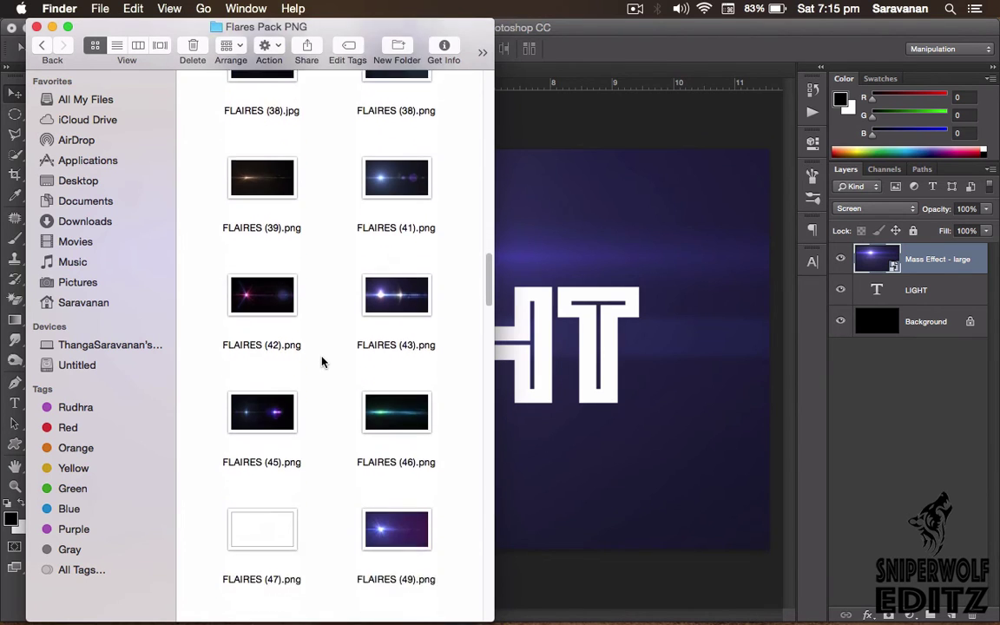
{"action": "scroll", "coordinate": [321, 362], "scroll_direction": "down", "scroll_amount": 5}
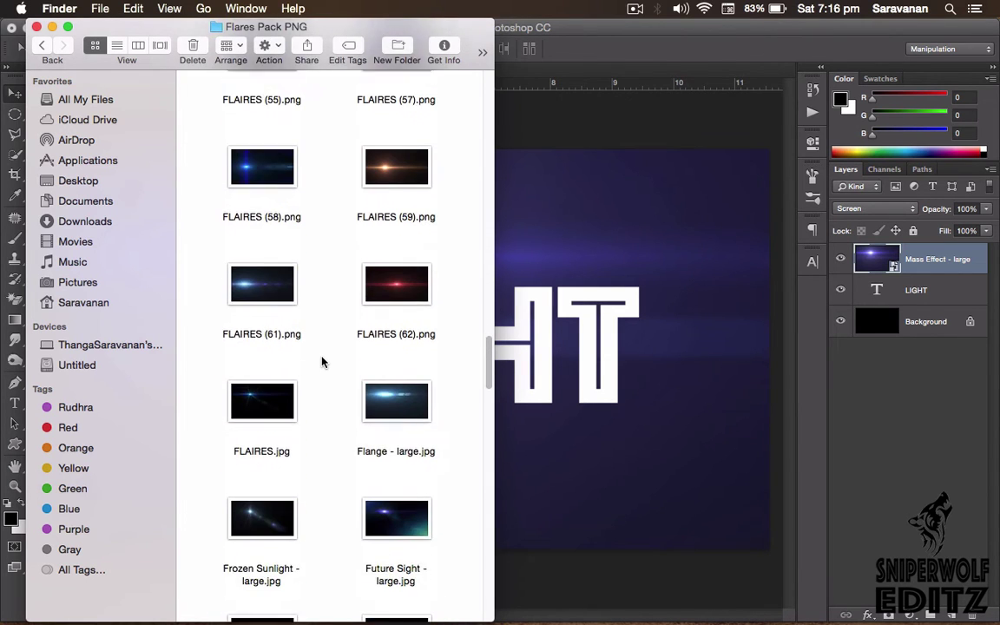
{"action": "scroll", "coordinate": [321, 362], "scroll_direction": "down", "scroll_amount": 2}
{"action": "left_click", "coordinate": [399, 224]}
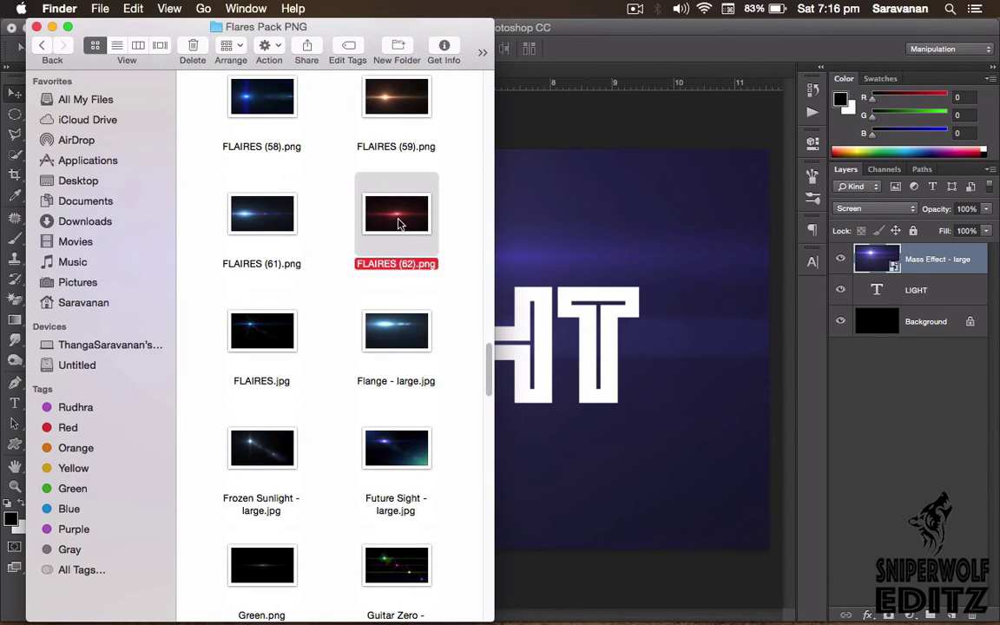
{"action": "left_click_drag", "start_coordinate": [399, 224], "coordinate": [590, 338]}
- Place the red flare in Screen mode and move it up above the LIGHT lettering
{"action": "key", "text": "Return"}
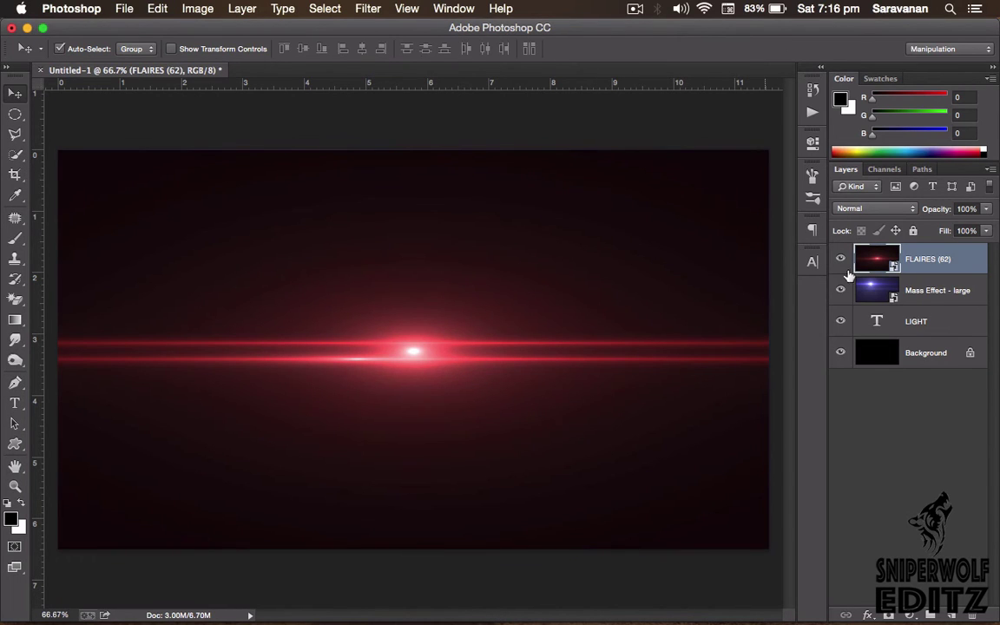
{"action": "left_click", "coordinate": [872, 208]}
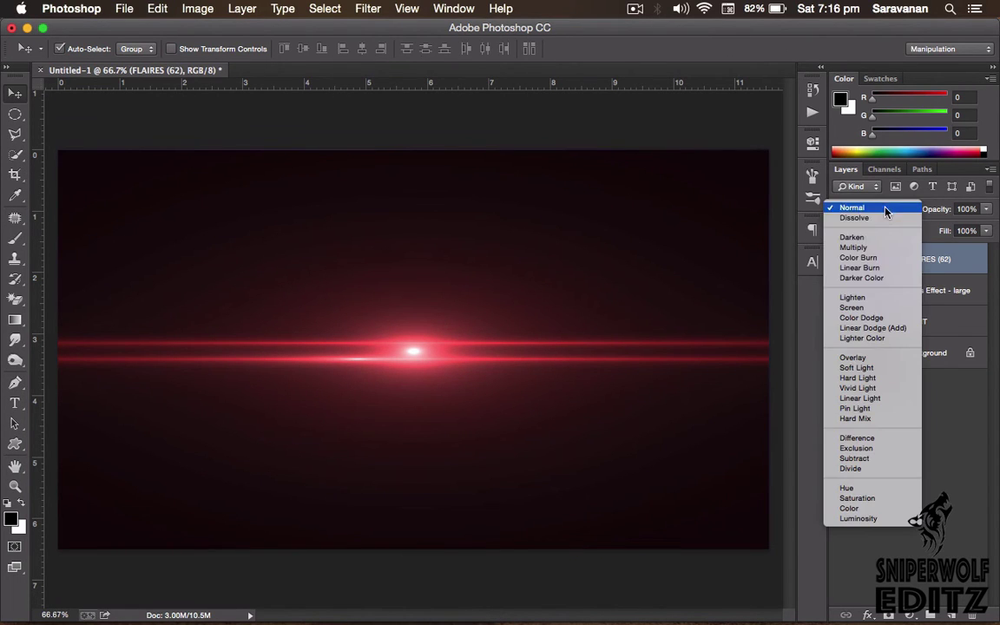
{"action": "left_click", "coordinate": [878, 308]}
{"action": "left_click_drag", "start_coordinate": [402, 342], "coordinate": [388, 286]}
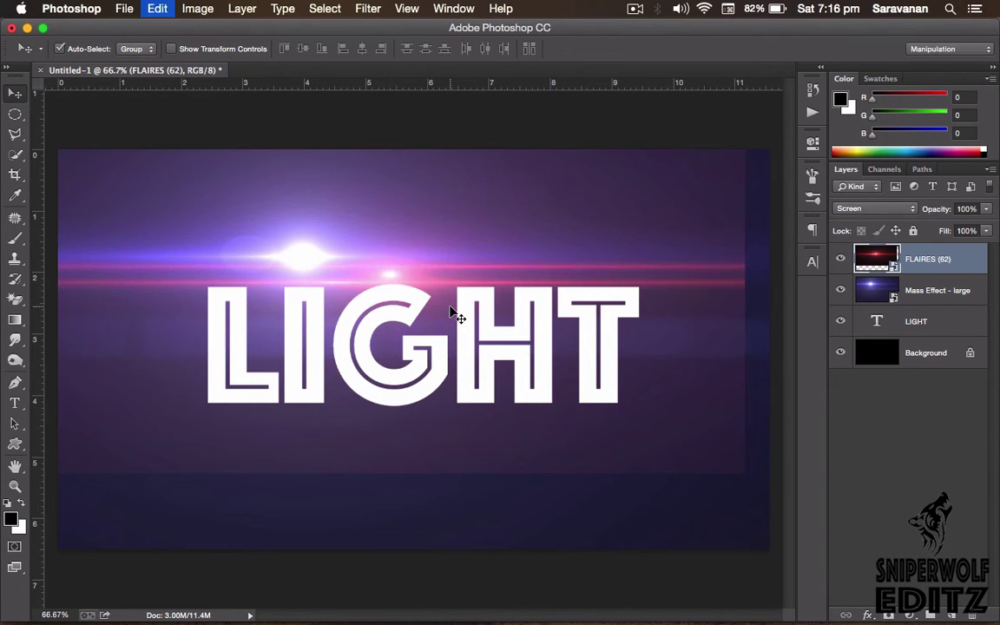
- Enlarge the red flare, stack it below Mass Effect - large, and shift the blue flare right
{"action": "key", "text": "super+t"}
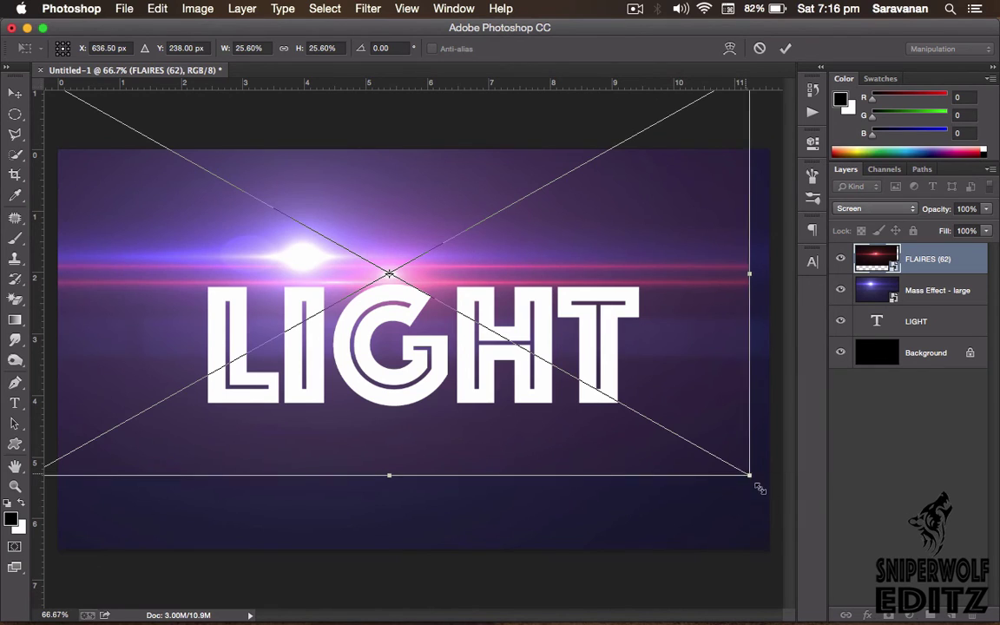
{"action": "left_click_drag", "start_coordinate": [759, 489], "coordinate": [783, 547]}
{"action": "key", "text": "Return"}
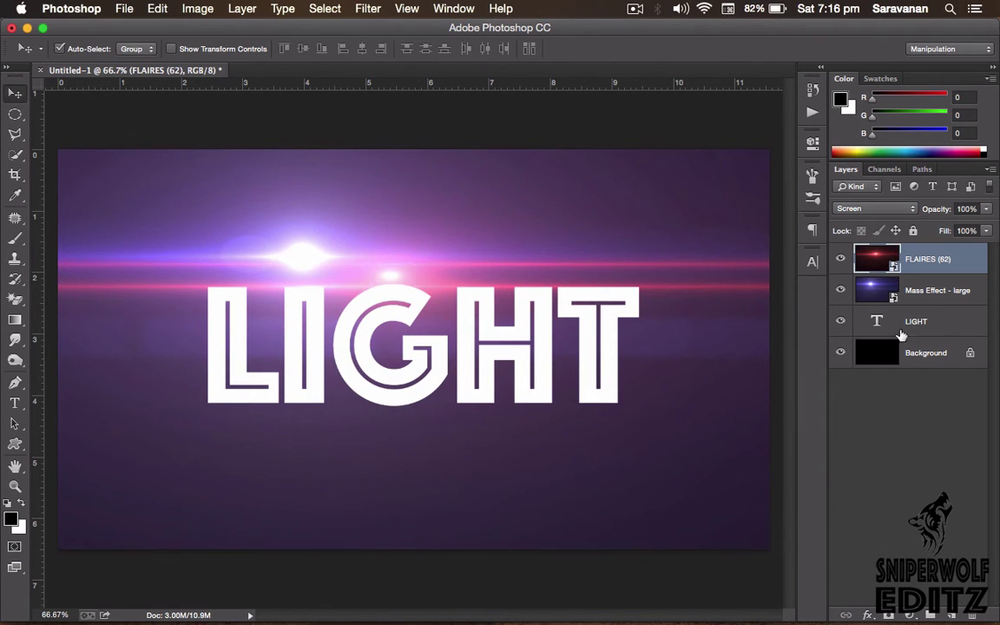
{"action": "left_click_drag", "start_coordinate": [877, 259], "coordinate": [833, 306]}
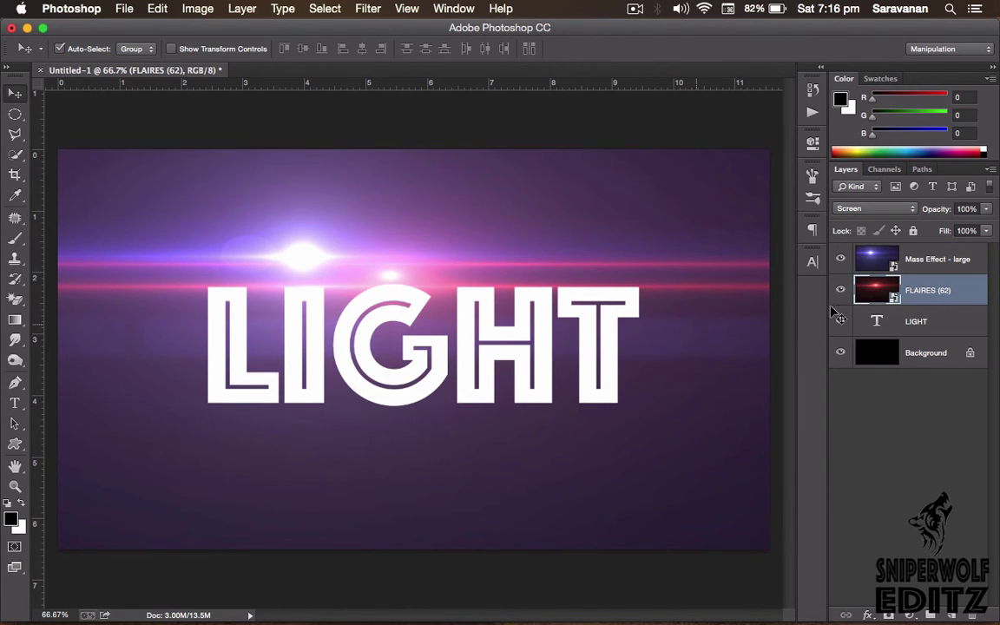
{"action": "left_click_drag", "start_coordinate": [444, 273], "coordinate": [531, 426]}
- Hide Mass Effect - large, duplicate FLAIRES (62), and create a blank Untitled-2 document
{"action": "left_click", "coordinate": [839, 259]}
{"action": "key", "text": "super+j"}
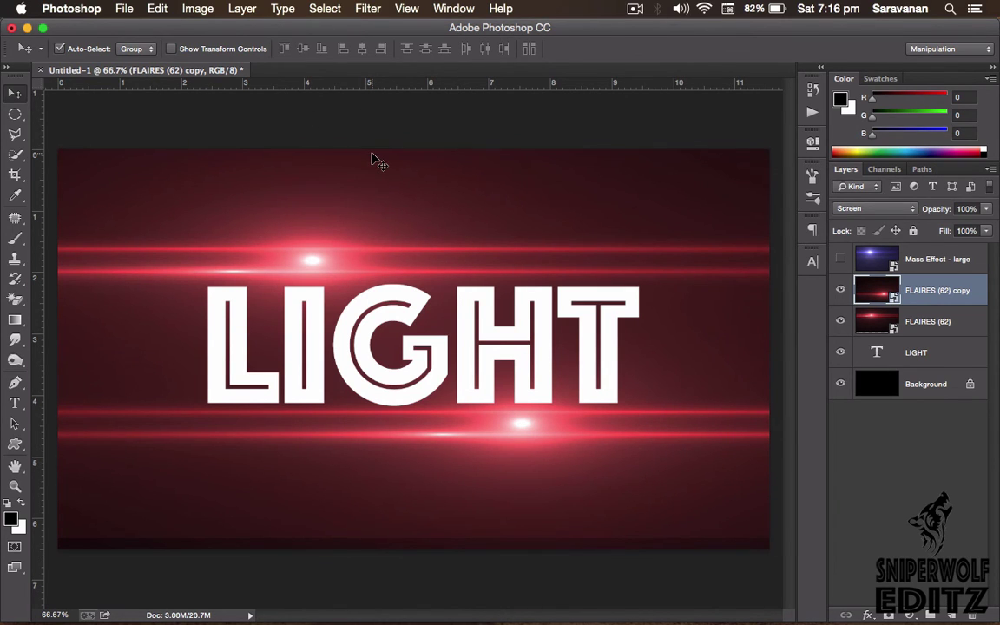
{"action": "key", "text": "super+n"}
{"action": "left_click", "coordinate": [631, 179]}
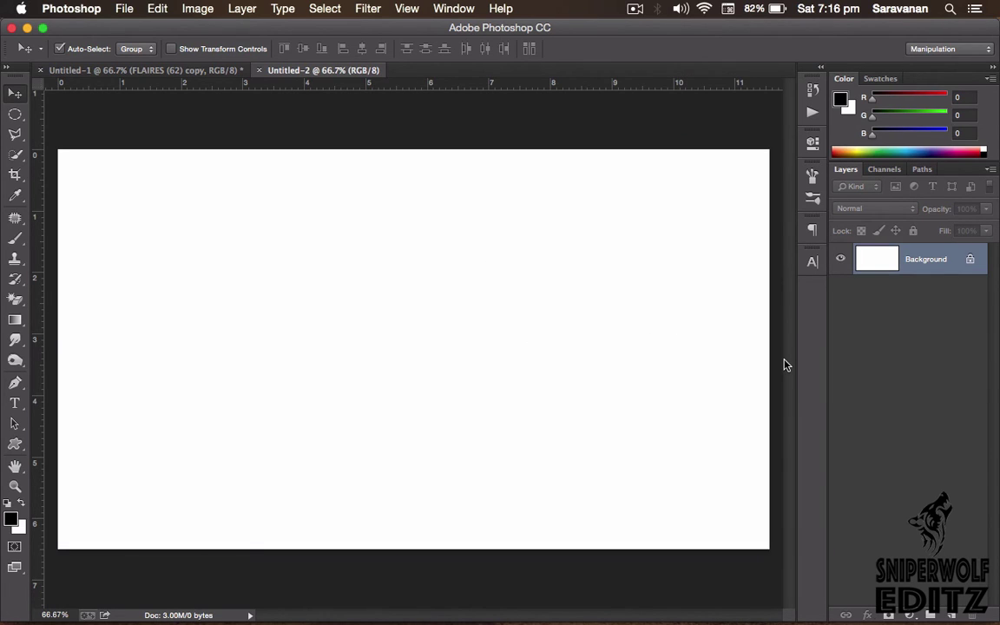
- Fill Untitled-2 with black and run Filter > AKVIS > LightShop
{"action": "key", "text": "alt+BackSpace"}
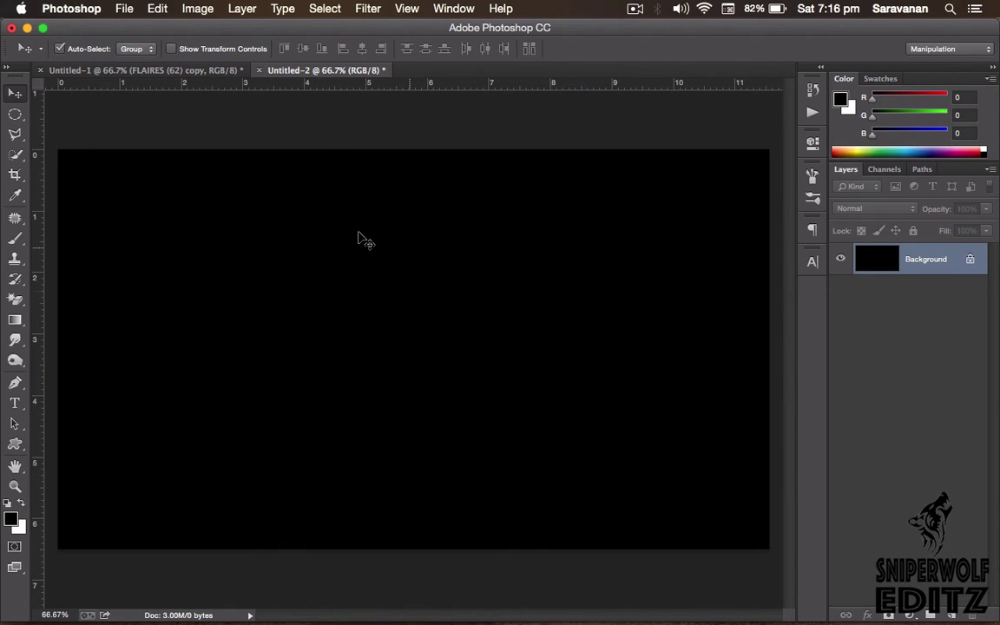
{"action": "left_click", "coordinate": [368, 9]}
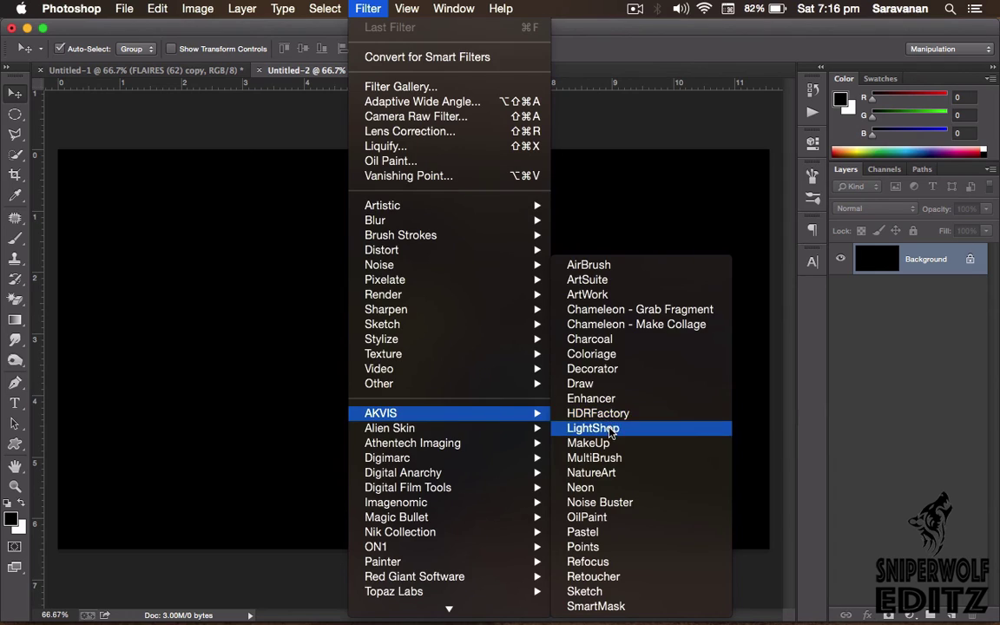
{"action": "left_click", "coordinate": [568, 426]}
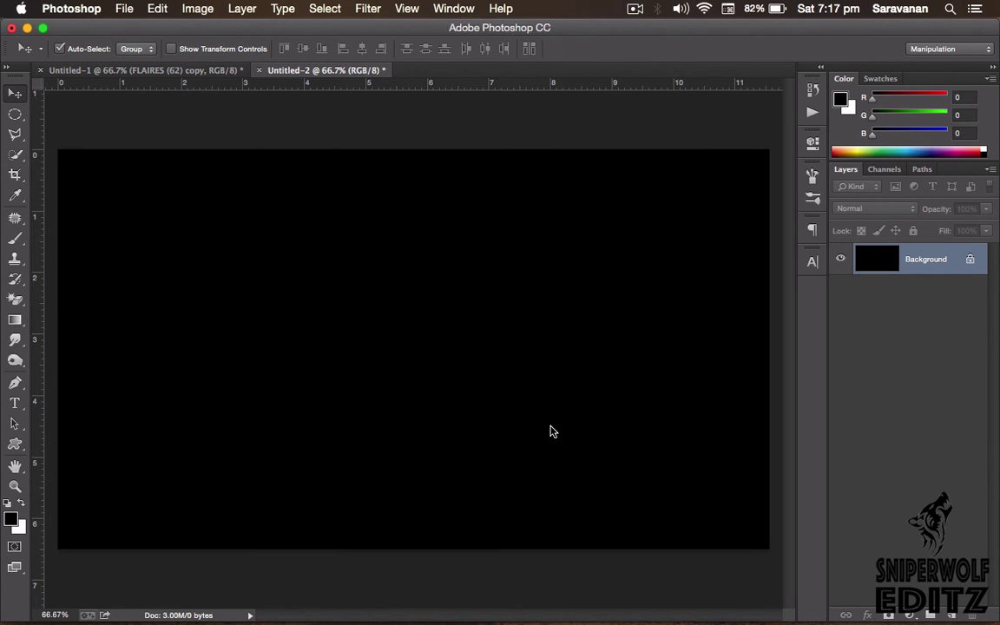
- Dismiss the registration notice and reset the Sphere glow's effect parameters to defaults for an orange halo
{"action": "left_click", "coordinate": [633, 477]}
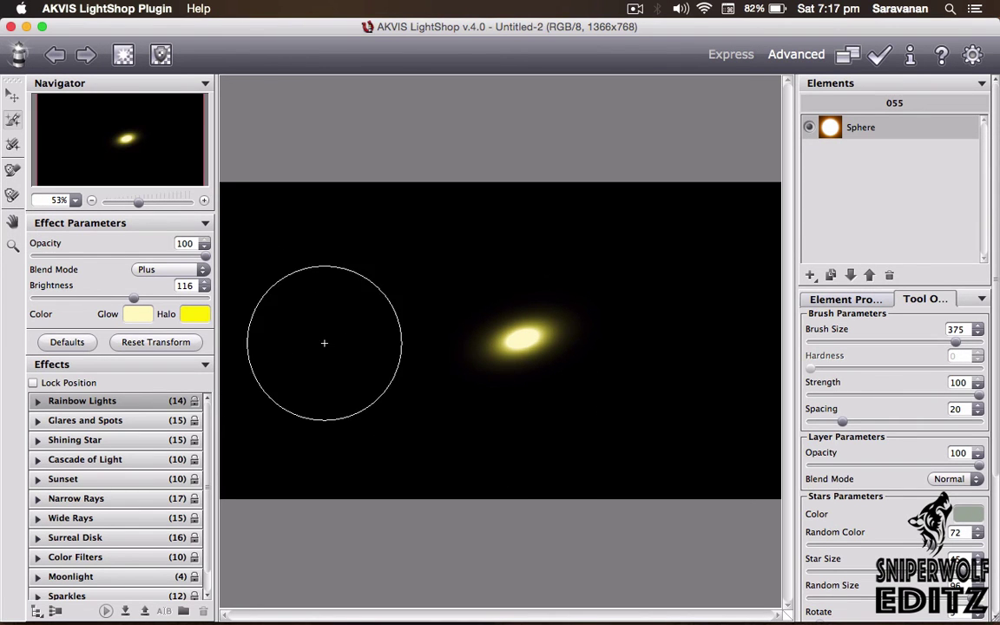
{"action": "key", "text": "v"}
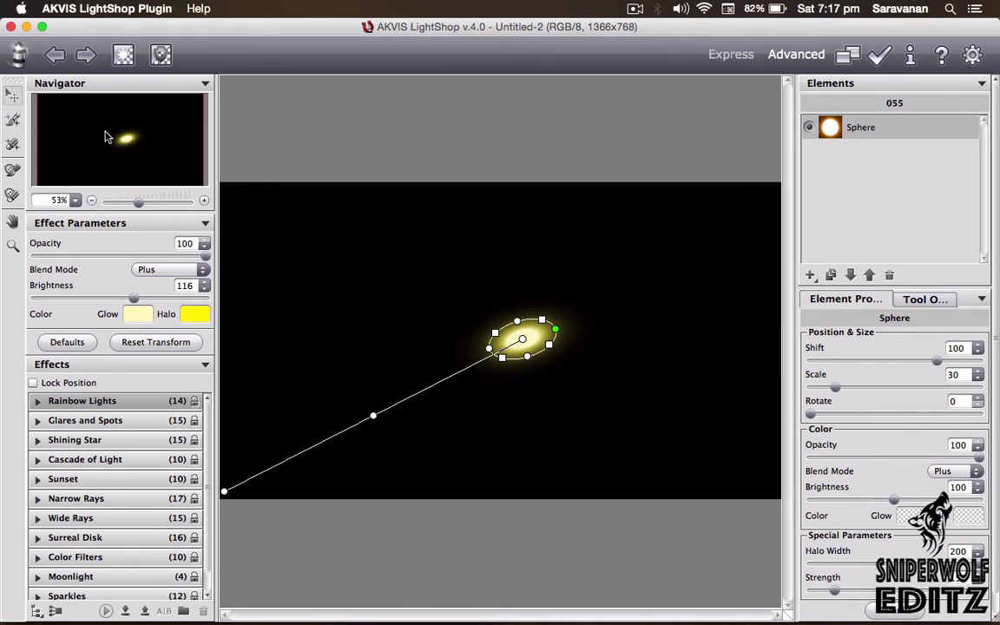
{"action": "left_click", "coordinate": [12, 93]}
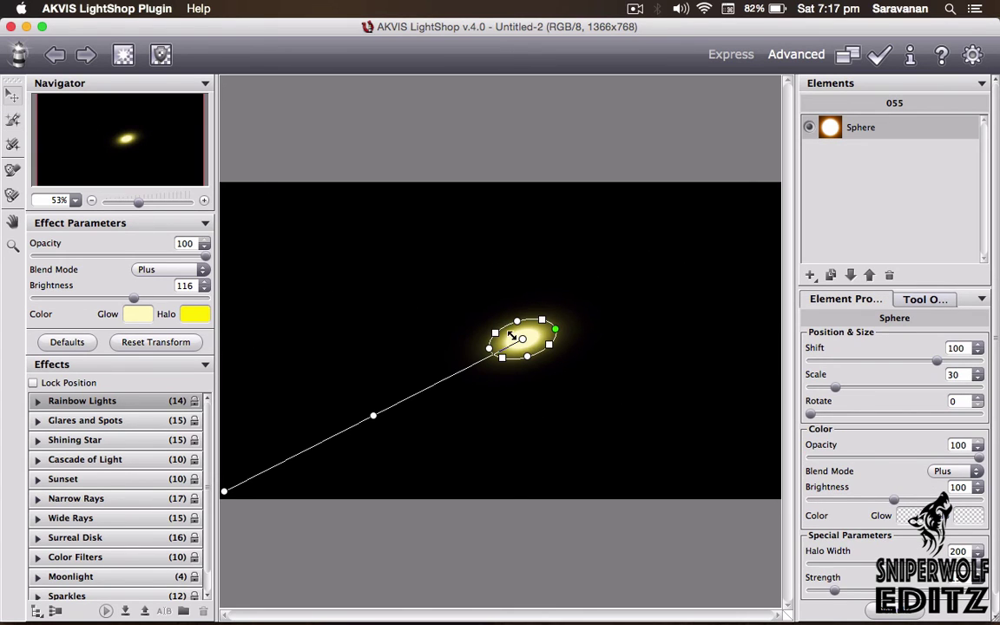
{"action": "left_click", "coordinate": [74, 344]}
{"action": "left_click", "coordinate": [193, 314]}
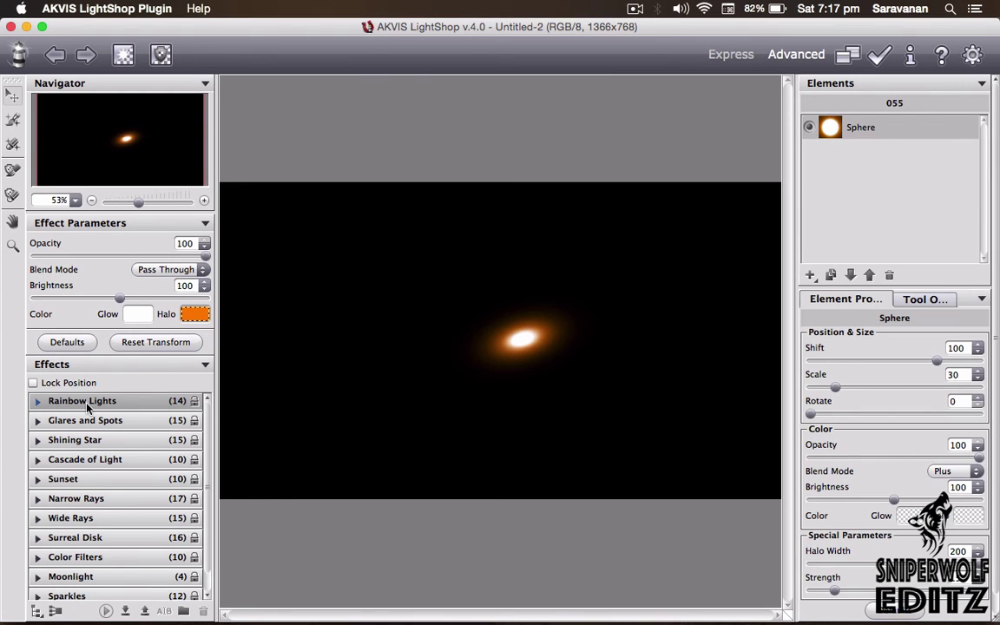
- Preview the Shining Star 030 cyan flare, centre it with spots horizontal, then close without applying
{"action": "left_click", "coordinate": [38, 439]}
{"action": "left_click", "coordinate": [91, 471]}
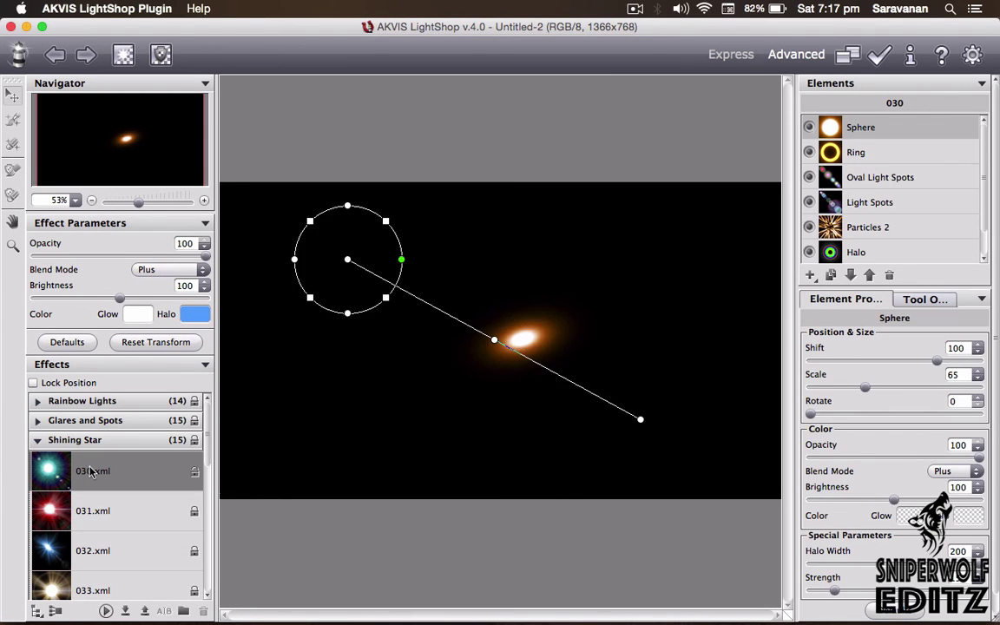
{"action": "left_click_drag", "start_coordinate": [316, 328], "coordinate": [477, 348]}
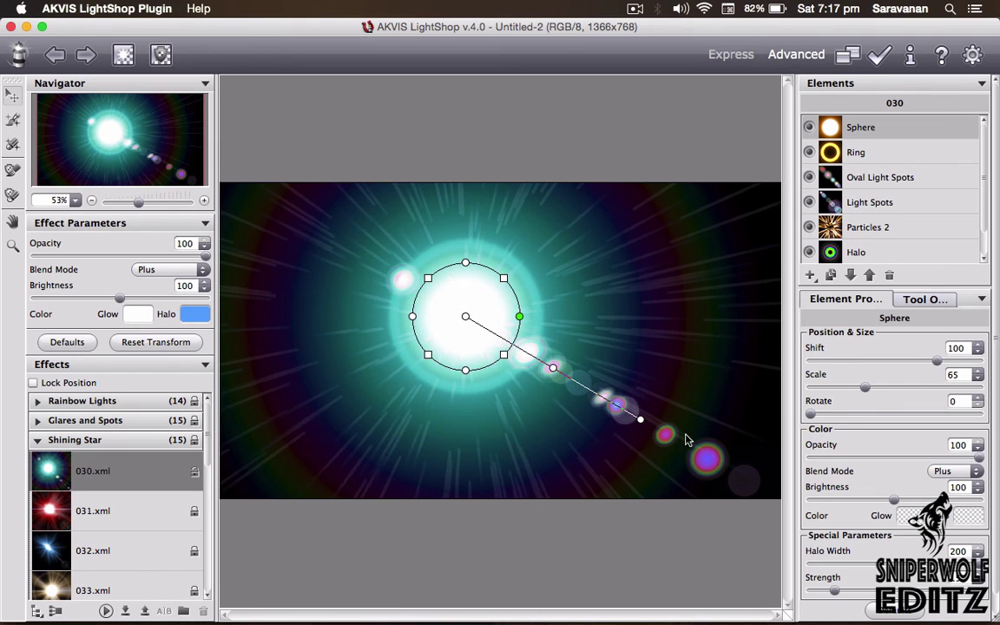
{"action": "left_click_drag", "start_coordinate": [640, 423], "coordinate": [726, 343]}
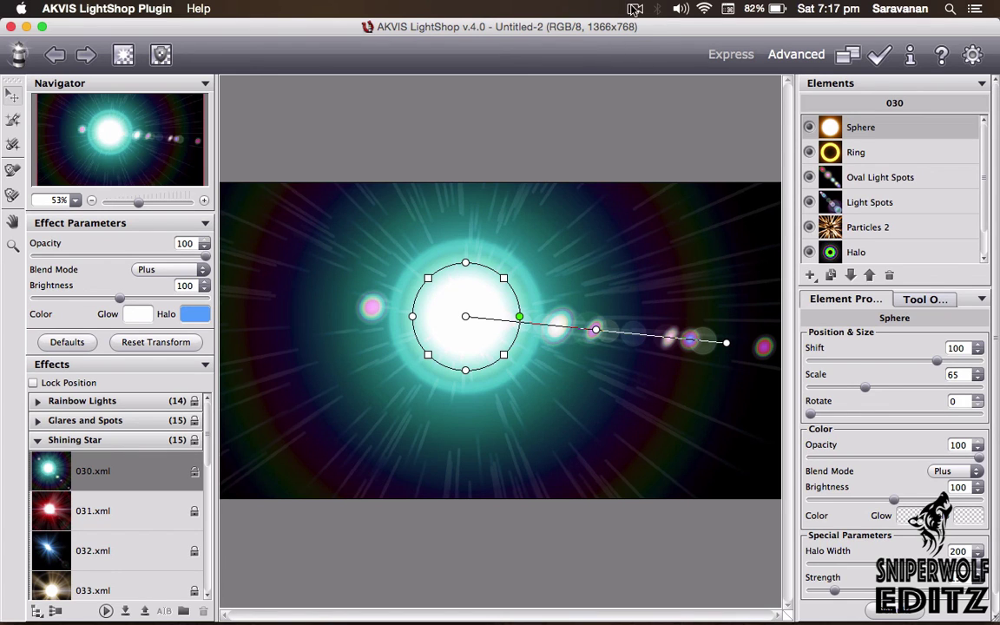
{"action": "left_click", "coordinate": [12, 27]}
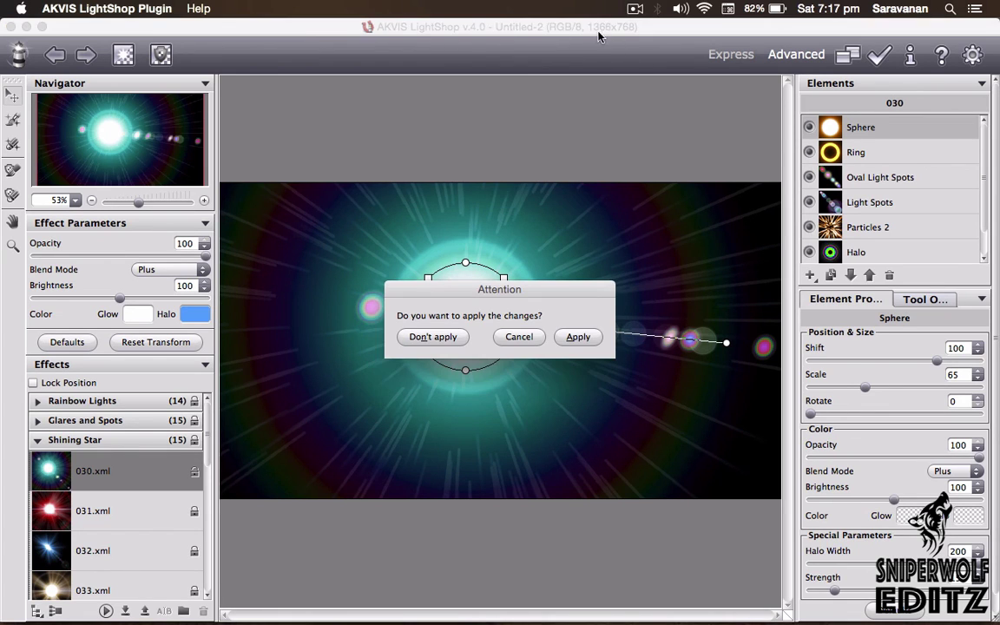
{"action": "left_click", "coordinate": [447, 338]}
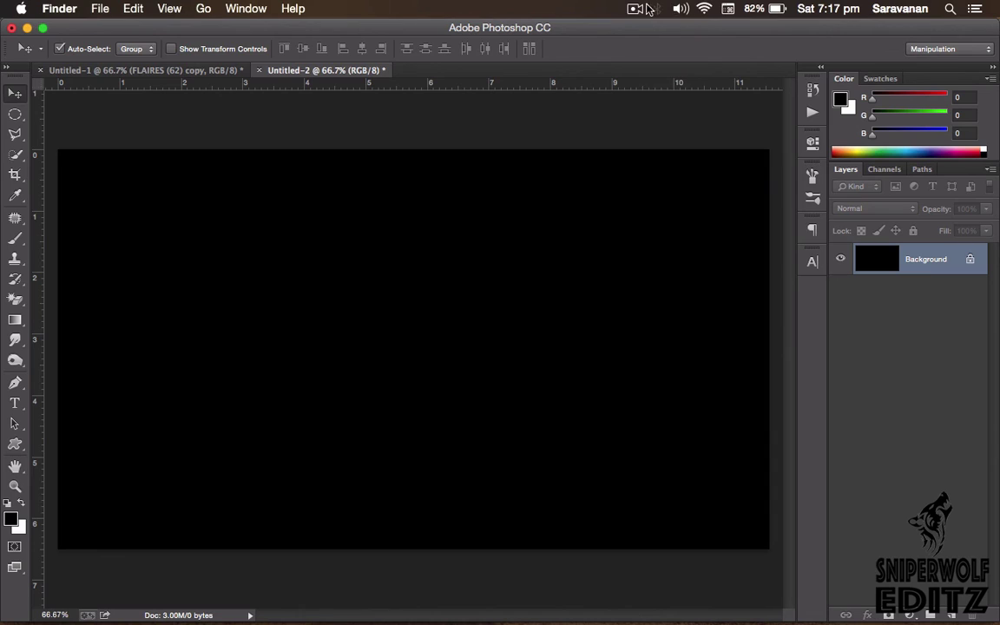